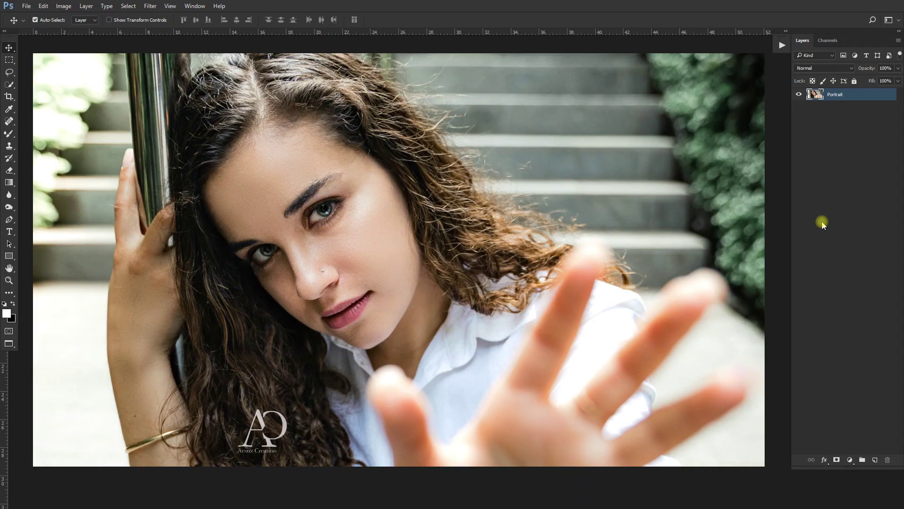
- Duplicate the Portrait layer and confirm a name for the copy
left_click_drag(876, 96, 875, 459)
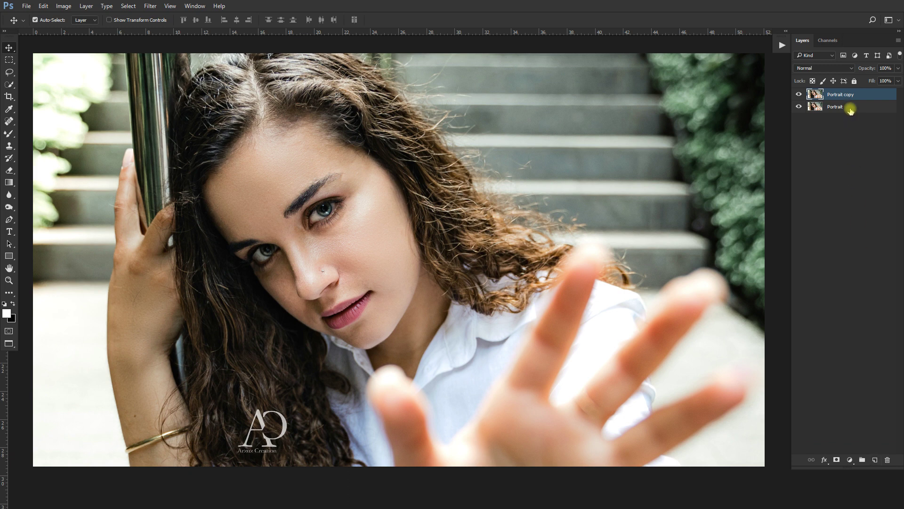
left_click(847, 95)
type("Skin Softening")
key("Return")
- Duplicate it again, renaming the lower copy Blur and the upper copy High Pass
left_click_drag(875, 98, 875, 459)
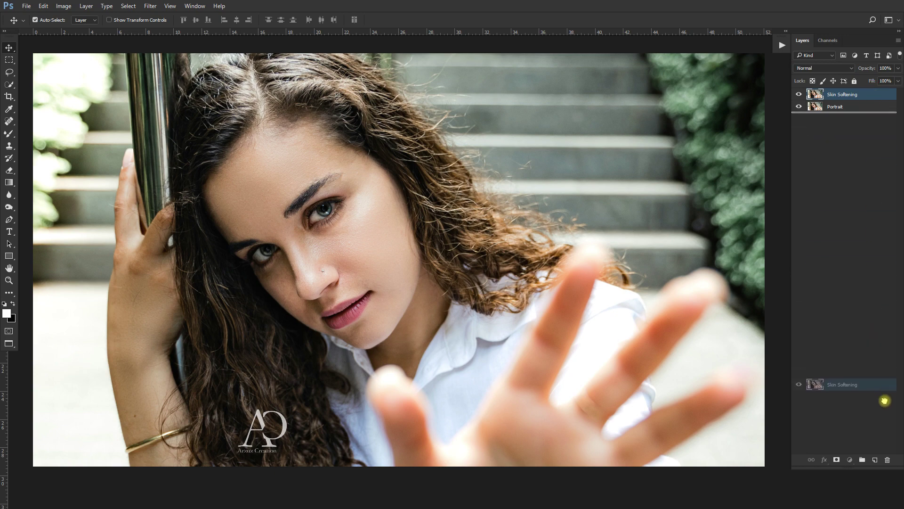
double_click(845, 107)
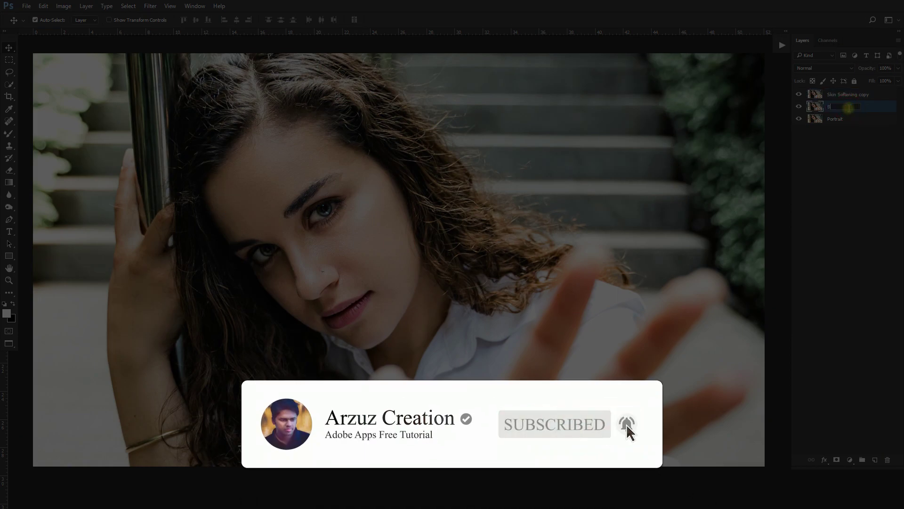
type("lur")
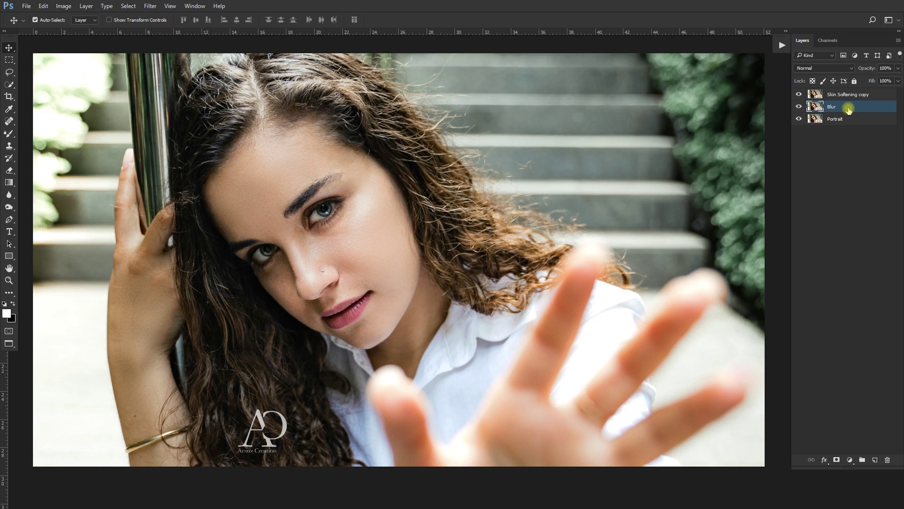
double_click(850, 95)
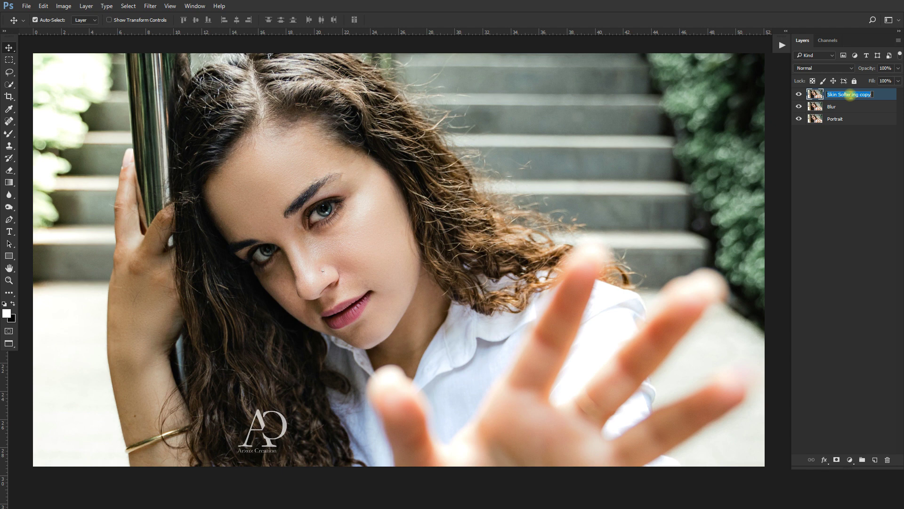
type("High Pass")
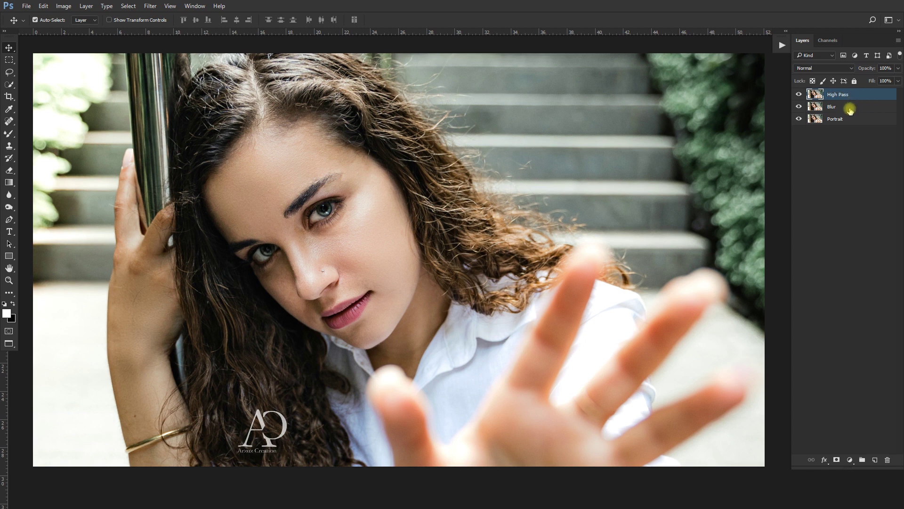
- Apply a Gaussian Blur of radius 2.0 pixels to the Blur layer
left_click(850, 107)
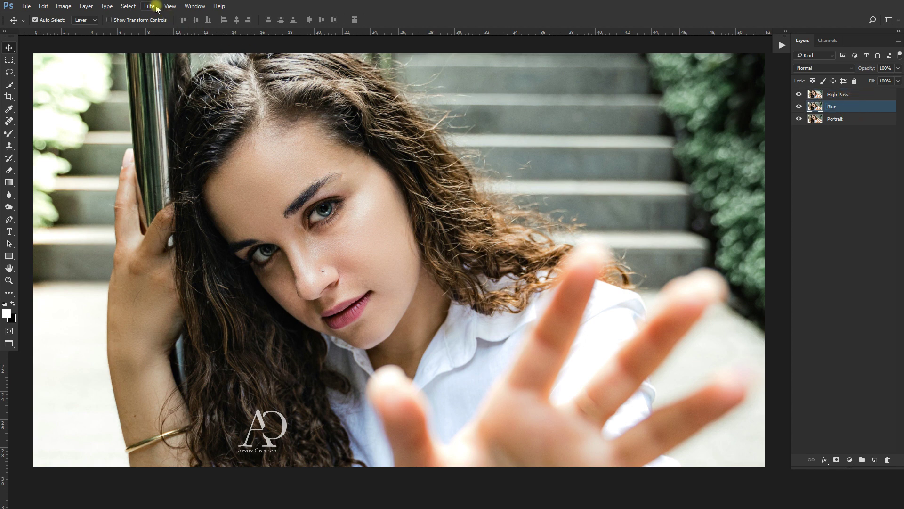
left_click(150, 5)
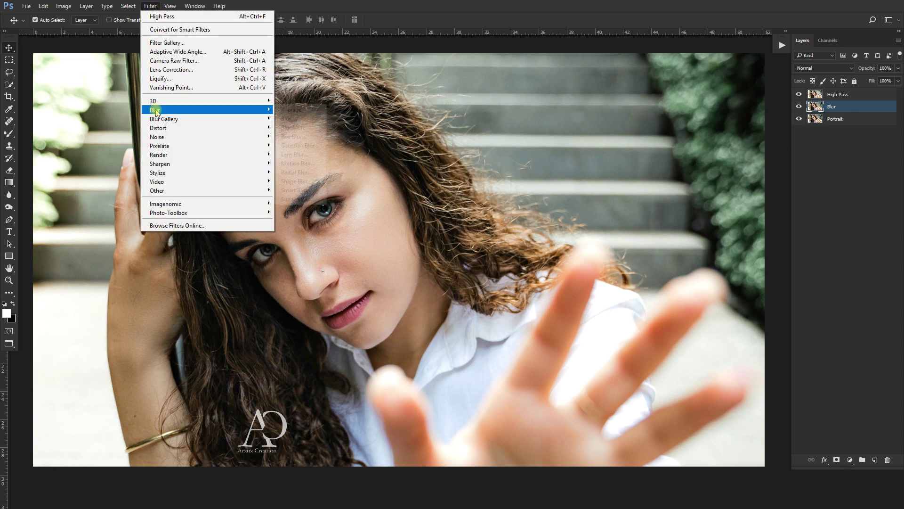
mouse_move(204, 109)
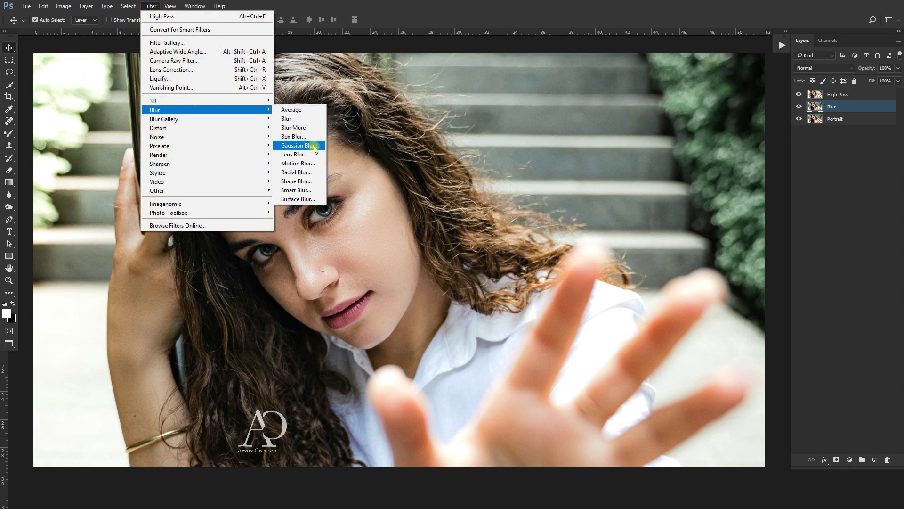
left_click(319, 149)
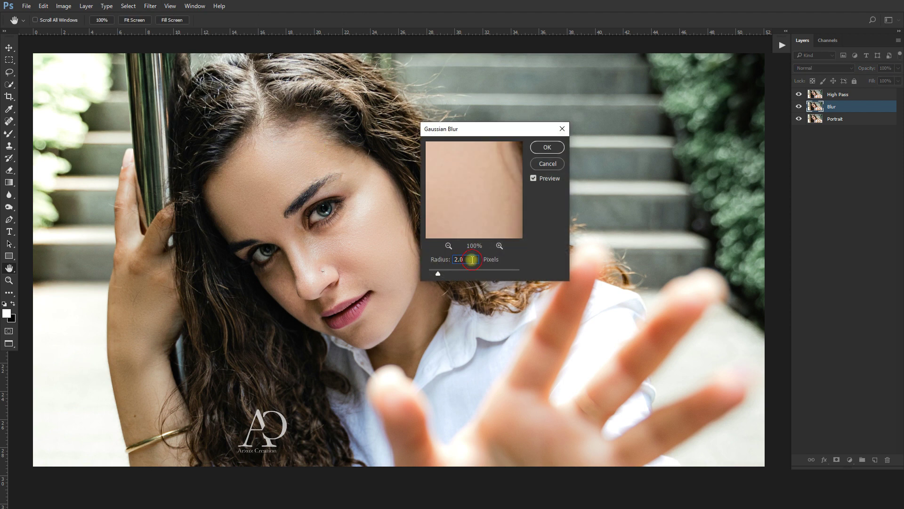
left_click(467, 257)
left_click(544, 146)
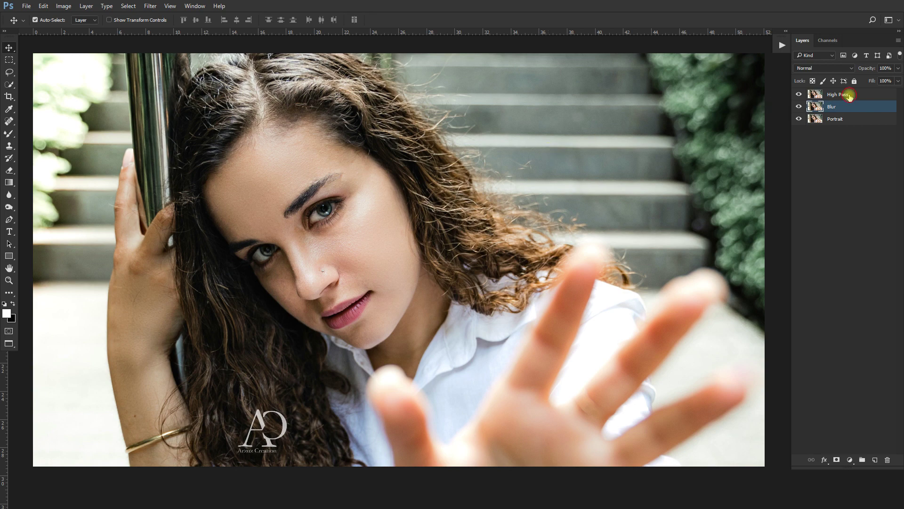
left_click(850, 97)
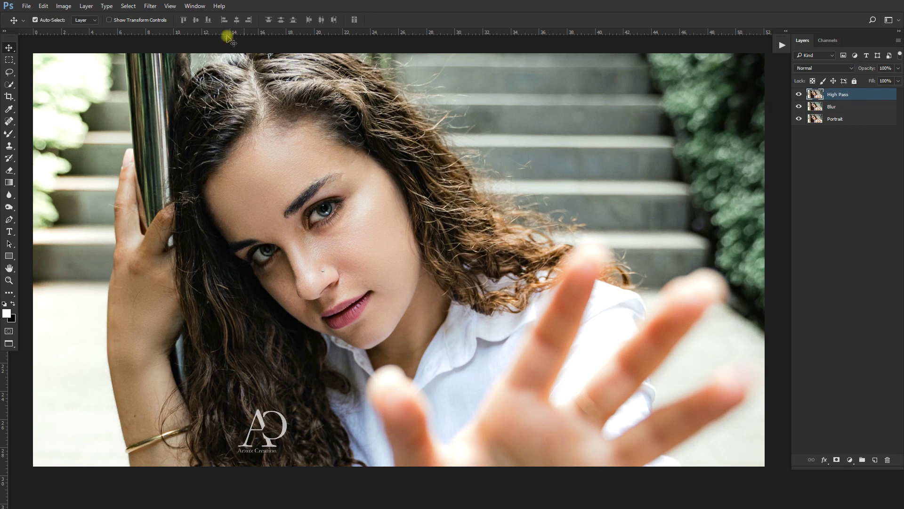
- Apply a High Pass filter with radius 1.9 pixels to the High Pass layer
left_click(150, 5)
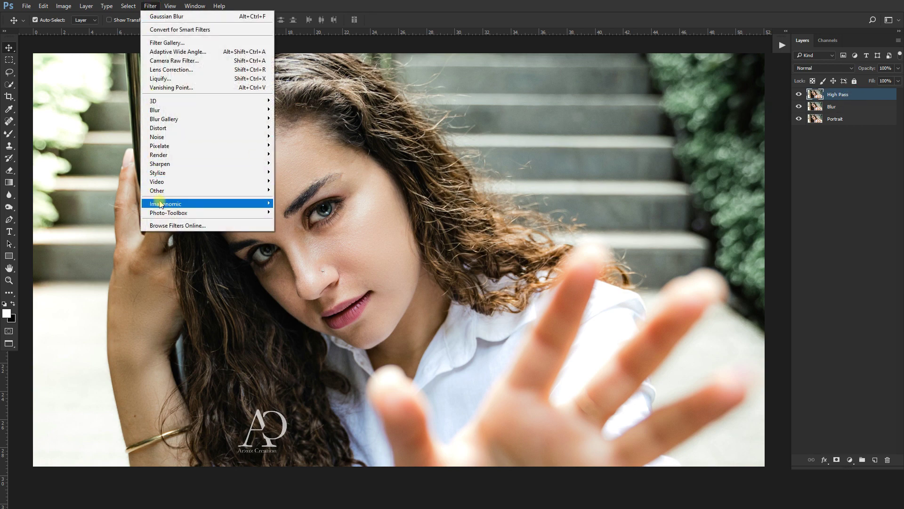
mouse_move(205, 190)
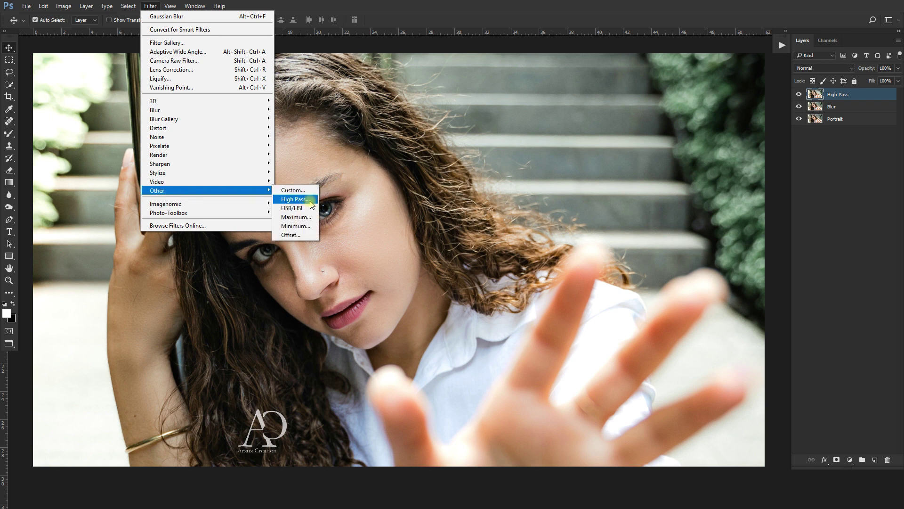
left_click(310, 200)
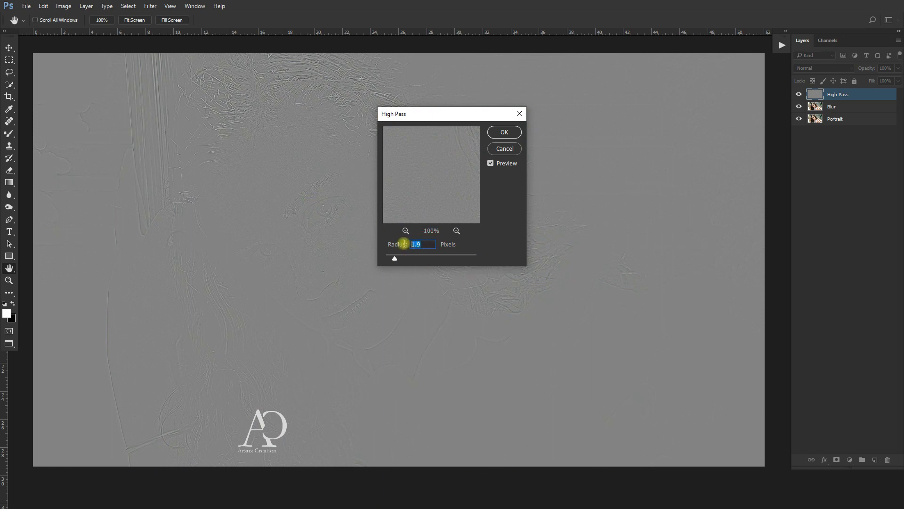
left_click(430, 244)
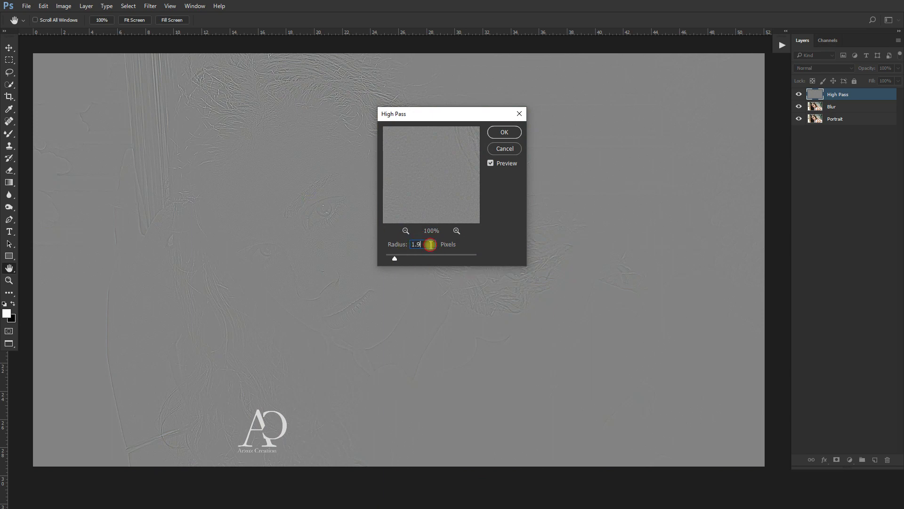
left_click(505, 132)
- Set the High Pass layer's blend mode to Linear Light
left_click(822, 68)
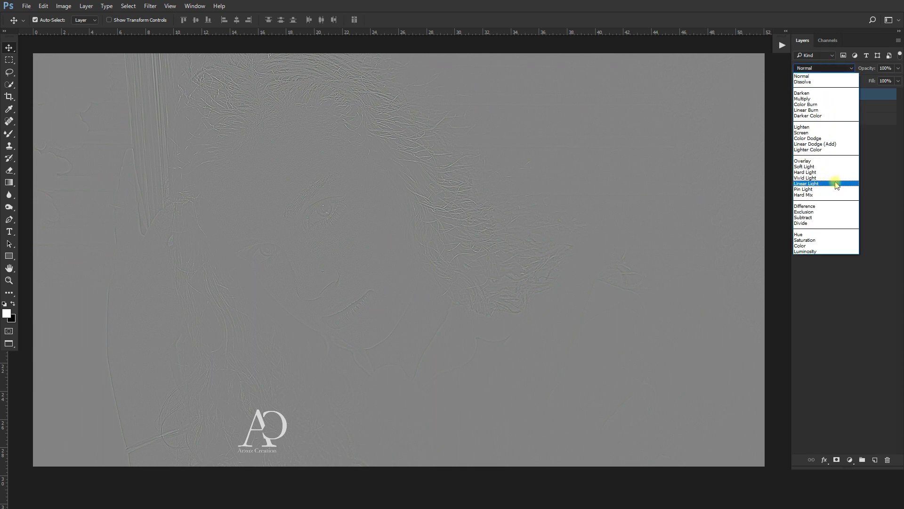
left_click(834, 183)
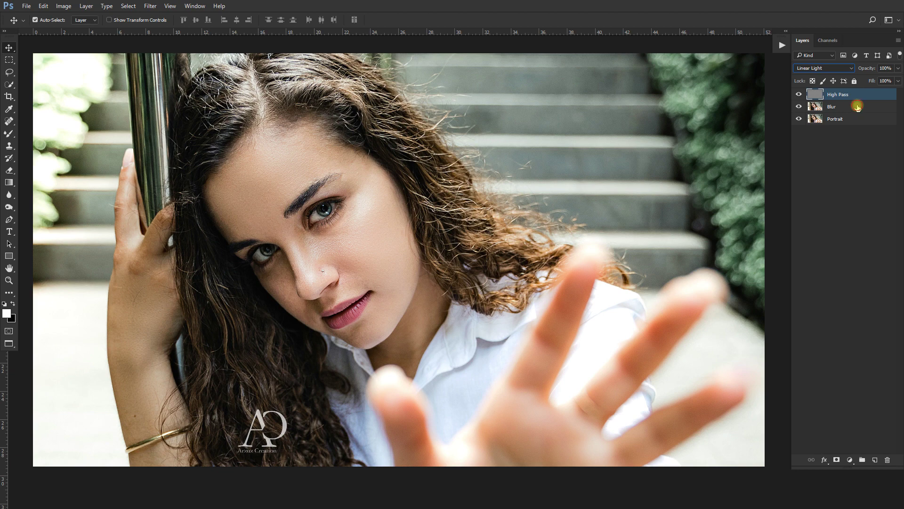
left_click(857, 108)
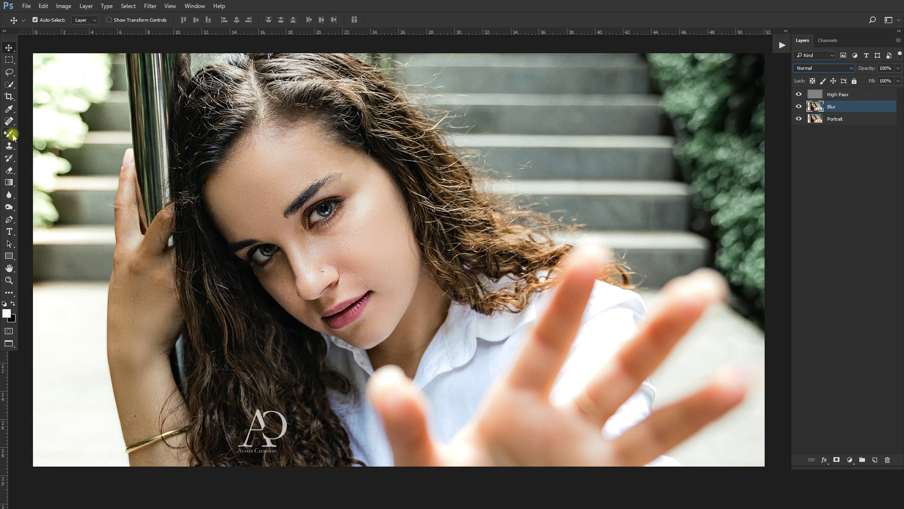
- Set the Mixer Brush to Wet 20%, Load 75%, Mix 90%, Flow 100% with white foreground
left_click_drag(13, 137, 45, 162)
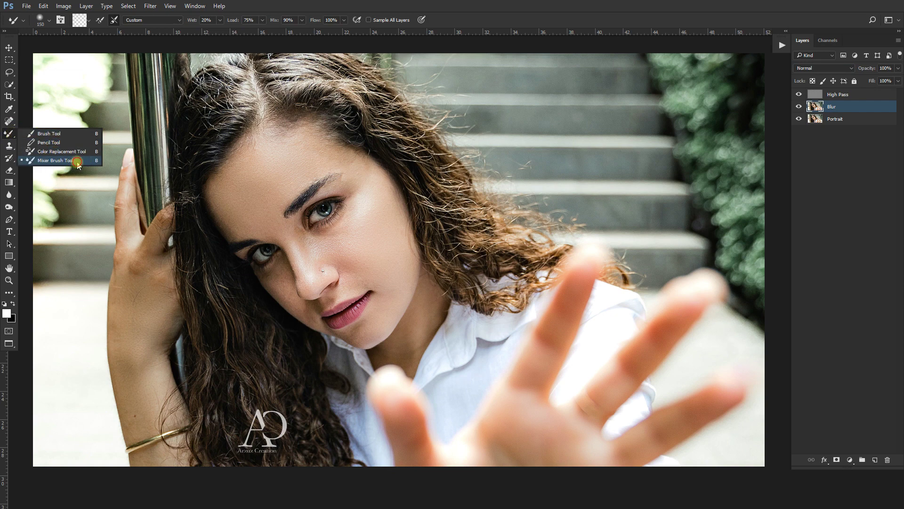
left_click_drag(78, 163, 77, 162)
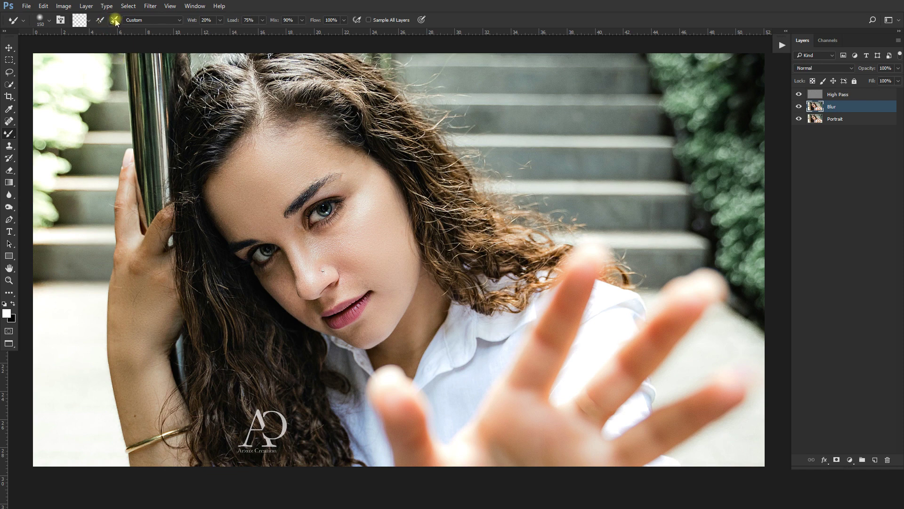
left_click(220, 20)
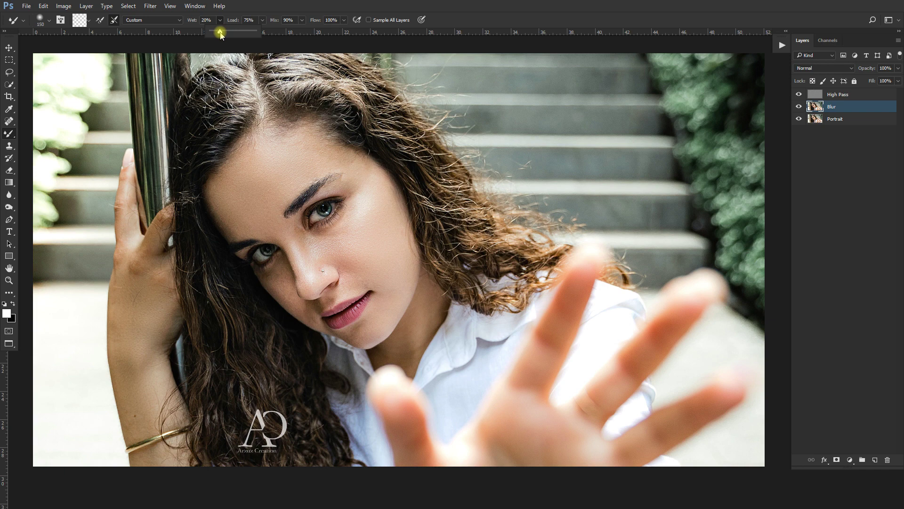
left_click(251, 19)
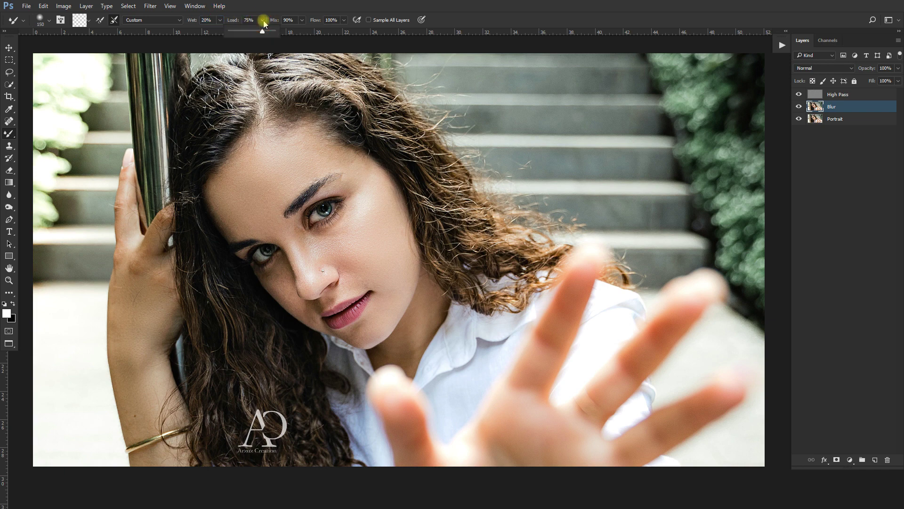
left_click(262, 20)
left_click(301, 20)
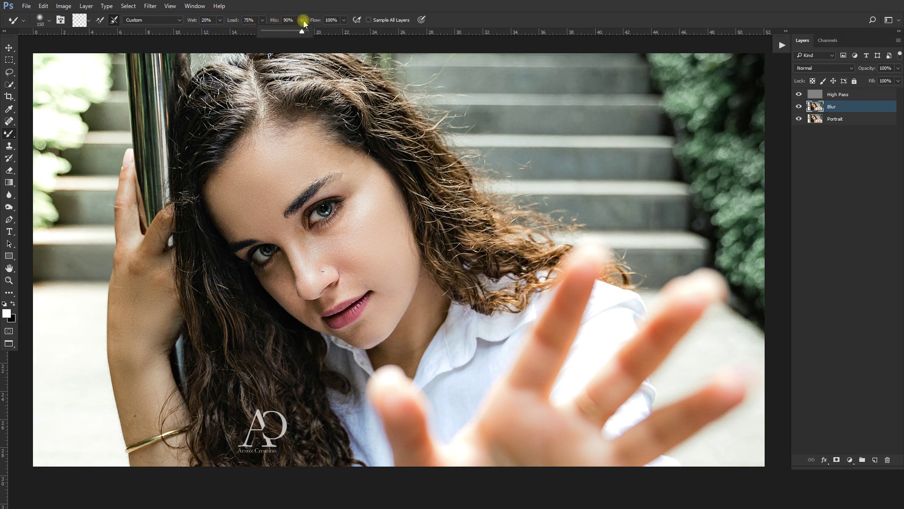
left_click(302, 20)
left_click(344, 23)
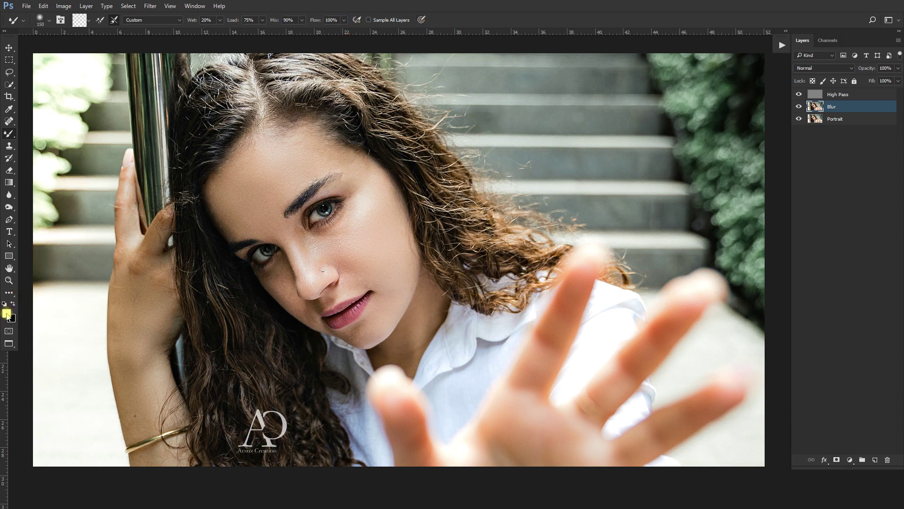
left_click(7, 314)
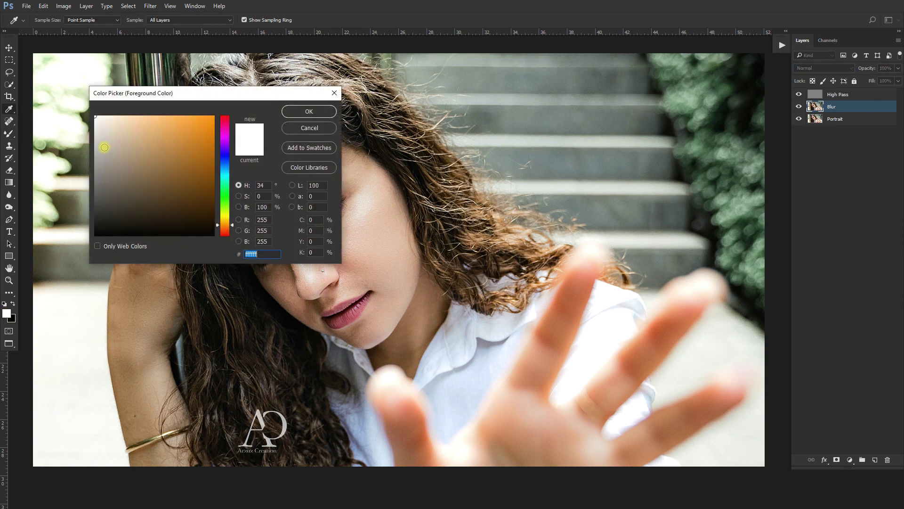
left_click(292, 113)
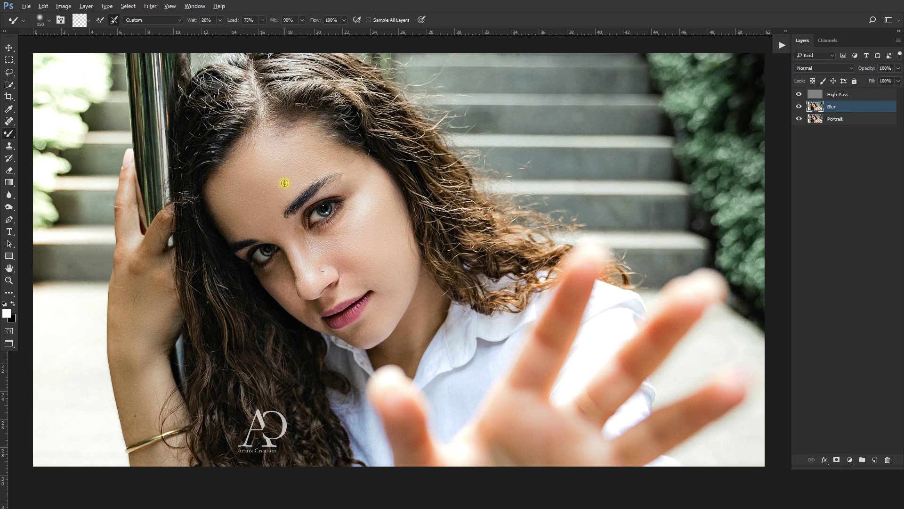
- Zoom in on the face and smooth the forehead skin with Mixer Brush strokes
scroll(284, 183, "up", 1)
scroll(284, 183, "up", 1)
scroll(285, 181, "up", 1)
scroll(285, 181, "up", 1)
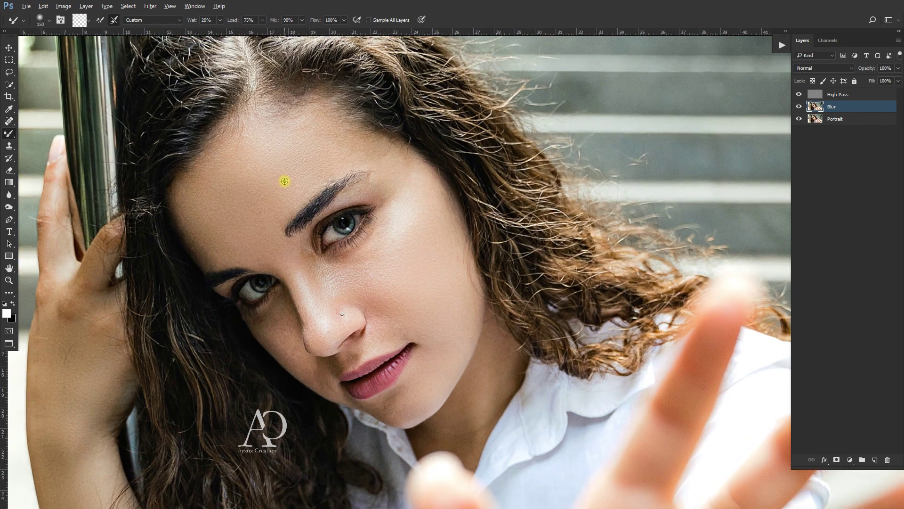
scroll(285, 181, "up", 1)
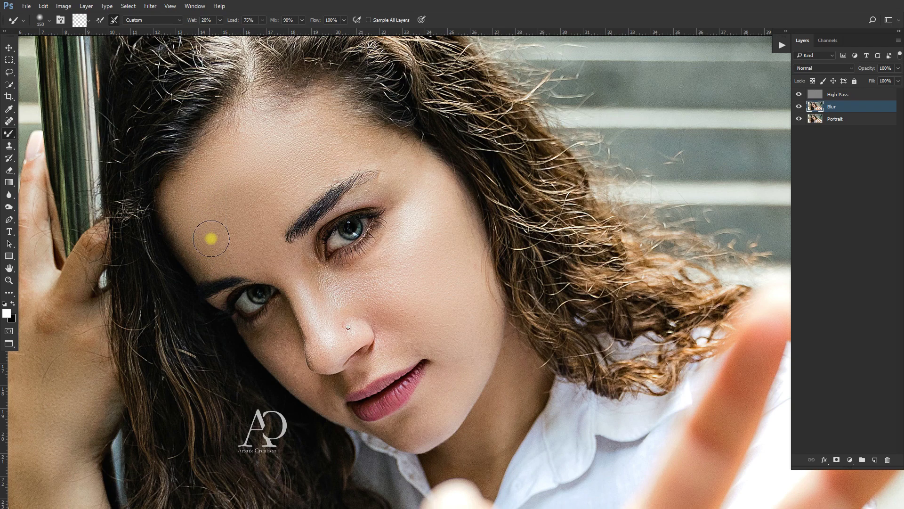
left_click(233, 178)
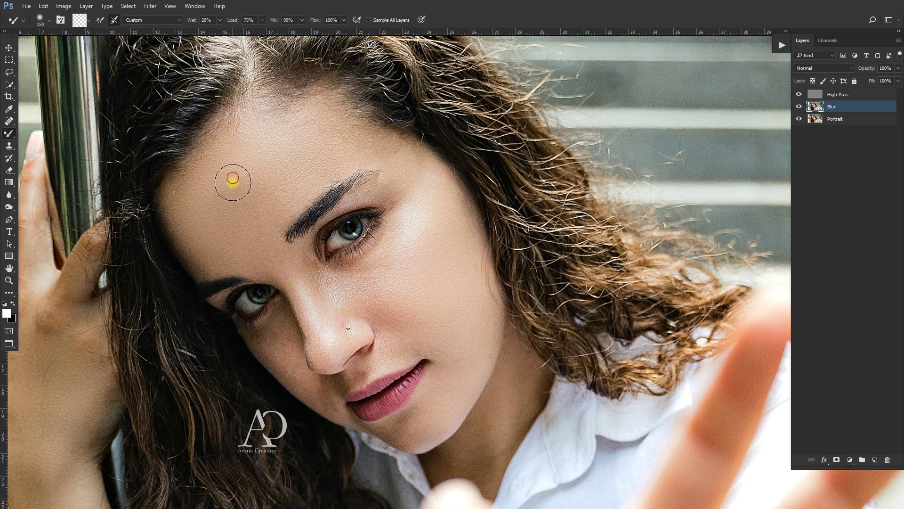
mouse_move(233, 178)
left_mouse_down()
mouse_move(249, 234)
mouse_move(289, 165)
mouse_move(264, 229)
mouse_move(258, 191)
mouse_move(262, 258)
mouse_move(258, 206)
mouse_move(312, 174)
mouse_move(287, 150)
left_mouse_up()
left_click(243, 195)
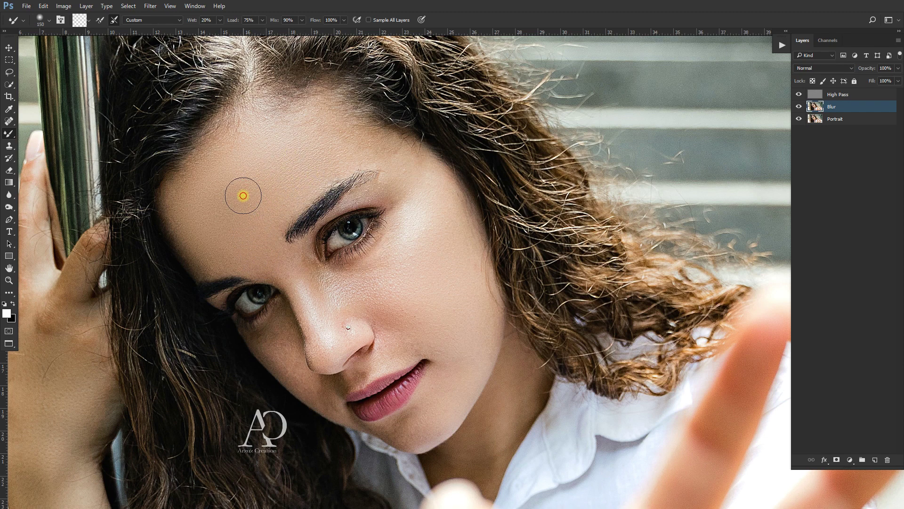
mouse_move(243, 196)
left_mouse_down()
mouse_move(305, 115)
mouse_move(299, 148)
mouse_move(246, 137)
mouse_move(218, 161)
mouse_move(256, 141)
mouse_move(359, 149)
mouse_move(324, 136)
mouse_move(309, 117)
mouse_move(366, 147)
mouse_move(339, 142)
mouse_move(403, 164)
mouse_move(372, 144)
mouse_move(436, 175)
mouse_move(418, 192)
mouse_move(405, 170)
mouse_move(436, 176)
mouse_move(457, 220)
mouse_move(359, 187)
mouse_move(267, 229)
mouse_move(307, 192)
mouse_move(360, 164)
mouse_move(402, 172)
mouse_move(383, 186)
mouse_move(398, 186)
mouse_move(343, 204)
mouse_move(384, 199)
mouse_move(336, 212)
left_mouse_up()
- Smooth the cheek beside the outer eye corner, resizing the brush as needed
key("bracketleft")
key("bracketleft")
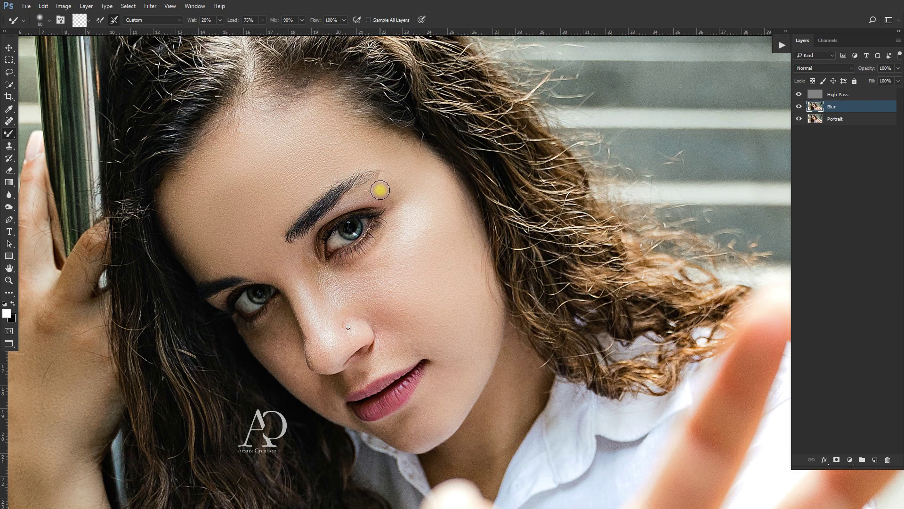
mouse_move(380, 190)
left_mouse_down()
mouse_move(385, 176)
mouse_move(392, 210)
mouse_move(402, 207)
mouse_move(393, 224)
mouse_move(412, 212)
mouse_move(384, 264)
mouse_move(427, 216)
mouse_move(400, 282)
mouse_move(430, 222)
mouse_move(422, 294)
mouse_move(448, 250)
mouse_move(450, 319)
mouse_move(457, 206)
mouse_move(469, 298)
mouse_move(460, 249)
mouse_move(471, 299)
mouse_move(482, 304)
mouse_move(480, 342)
mouse_move(476, 333)
mouse_move(459, 387)
mouse_move(438, 335)
mouse_move(462, 369)
mouse_move(440, 422)
mouse_move(444, 341)
mouse_move(436, 323)
mouse_move(383, 309)
mouse_move(414, 292)
mouse_move(344, 293)
mouse_move(392, 269)
mouse_move(356, 262)
mouse_move(389, 251)
mouse_move(374, 246)
mouse_move(393, 233)
mouse_move(347, 274)
mouse_move(321, 276)
mouse_move(339, 299)
mouse_move(293, 253)
mouse_move(366, 291)
mouse_move(329, 310)
mouse_move(323, 351)
mouse_move(383, 298)
mouse_move(371, 313)
mouse_move(381, 318)
left_mouse_up()
key("bracketright")
key("bracketright")
key("bracketright")
key("bracketleft")
key("bracketleft")
key("bracketleft")
- Blend skin along the nose, inner eye corner, nostril side and under the eye
mouse_move(375, 319)
left_mouse_down()
mouse_move(357, 316)
mouse_move(342, 328)
mouse_move(340, 357)
left_mouse_up()
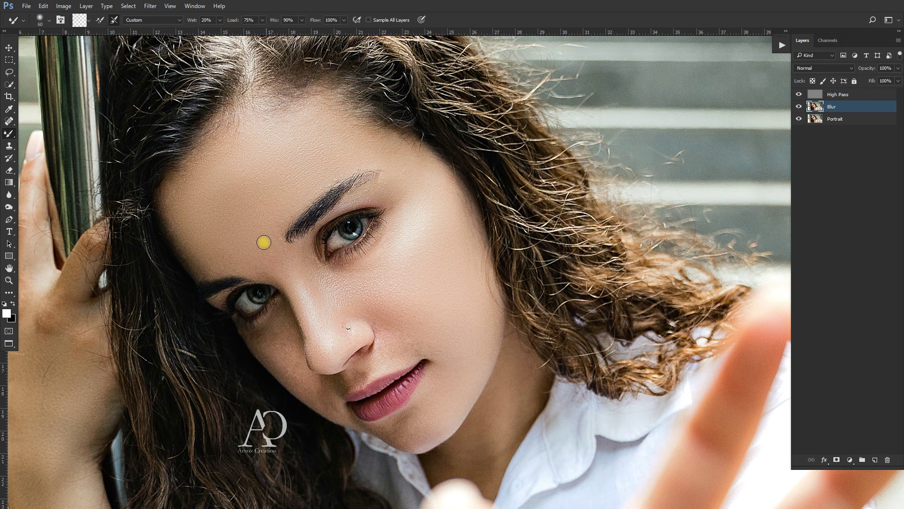
left_click(269, 215)
left_click(309, 257)
left_click_drag(373, 323, 377, 337)
mouse_move(399, 337)
left_mouse_down()
mouse_move(417, 338)
mouse_move(407, 356)
mouse_move(373, 363)
mouse_move(383, 364)
mouse_move(372, 376)
mouse_move(353, 357)
mouse_move(366, 349)
mouse_move(323, 361)
mouse_move(347, 378)
mouse_move(364, 376)
mouse_move(333, 392)
mouse_move(334, 404)
mouse_move(314, 398)
mouse_move(315, 379)
mouse_move(326, 404)
mouse_move(294, 386)
mouse_move(309, 386)
left_mouse_up()
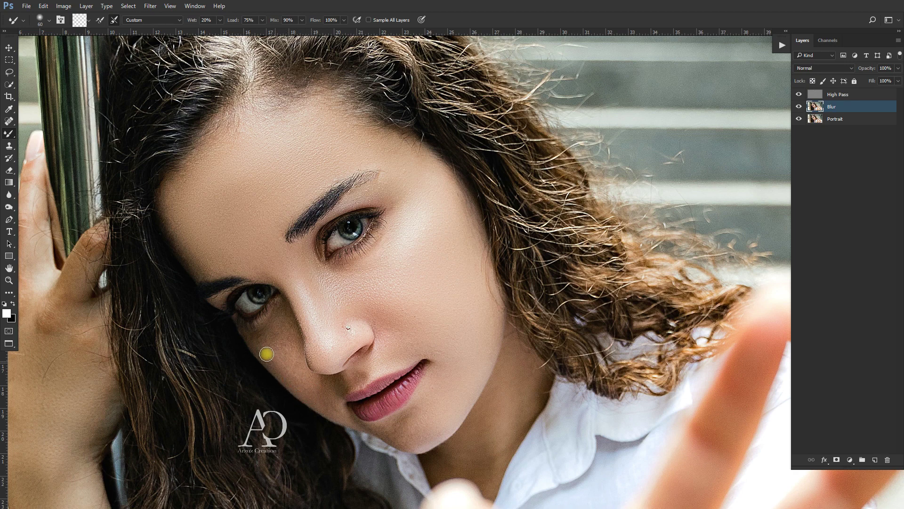
mouse_move(268, 349)
left_mouse_down()
mouse_move(255, 342)
mouse_move(268, 359)
mouse_move(262, 340)
mouse_move(292, 329)
mouse_move(264, 339)
mouse_move(258, 325)
mouse_move(275, 310)
mouse_move(275, 359)
mouse_move(293, 375)
mouse_move(269, 347)
mouse_move(295, 369)
mouse_move(283, 317)
mouse_move(301, 379)
mouse_move(299, 372)
mouse_move(317, 387)
mouse_move(286, 362)
mouse_move(331, 404)
mouse_move(314, 387)
mouse_move(326, 384)
mouse_move(340, 411)
mouse_move(299, 372)
mouse_move(317, 396)
mouse_move(384, 424)
mouse_move(352, 419)
left_mouse_up()
- Smooth the skin below the lower lip and on the chin, resizing the brush
key("bracketleft")
key("bracketleft")
key("bracketleft")
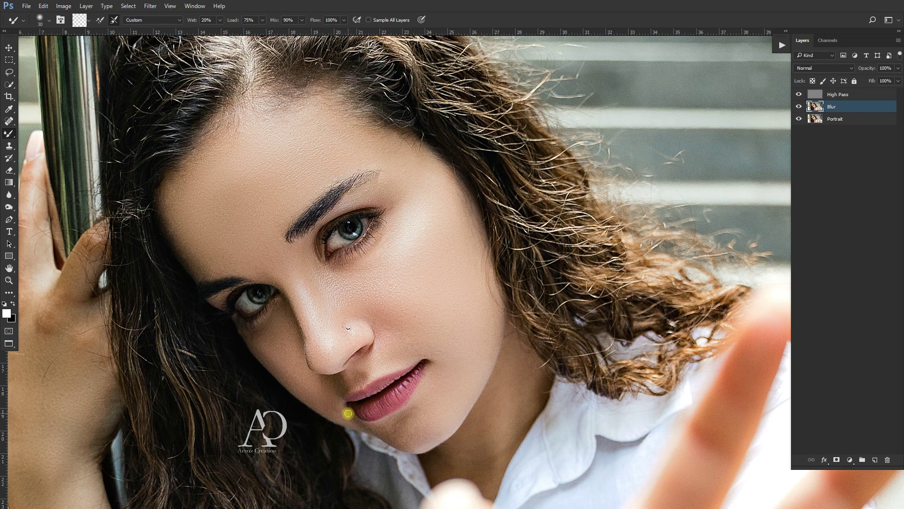
left_click_drag(356, 422, 369, 427)
key("bracketright")
mouse_move(382, 433)
left_mouse_down()
mouse_move(395, 419)
mouse_move(415, 424)
mouse_move(391, 431)
mouse_move(410, 430)
mouse_move(419, 415)
left_mouse_up()
key("bracketright")
key("bracketright")
key("bracketright")
mouse_move(390, 429)
left_mouse_down()
mouse_move(438, 428)
mouse_move(405, 439)
mouse_move(428, 414)
mouse_move(424, 405)
mouse_move(418, 411)
mouse_move(443, 369)
mouse_move(440, 358)
mouse_move(423, 357)
mouse_move(428, 347)
mouse_move(412, 359)
mouse_move(434, 359)
mouse_move(432, 370)
mouse_move(448, 359)
mouse_move(394, 337)
mouse_move(376, 355)
mouse_move(379, 327)
mouse_move(394, 328)
left_mouse_up()
key("bracketleft")
key("bracketleft")
key("bracketleft")
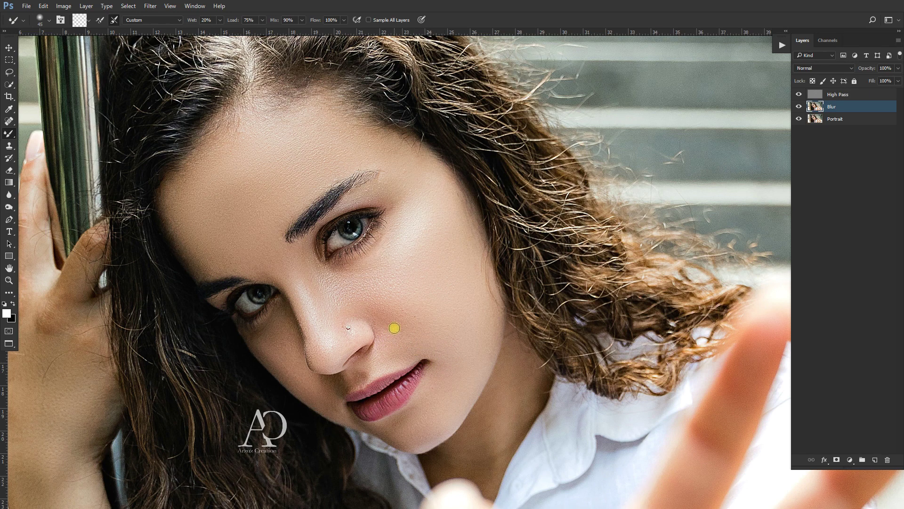
- Smooth the skin over the brow and at the outer eye corner
key("bracketright")
key("bracketright")
mouse_move(252, 265)
left_mouse_down()
mouse_move(267, 274)
mouse_move(250, 269)
left_mouse_up()
left_click_drag(194, 253, 176, 207)
key("bracketleft")
key("bracketleft")
left_click_drag(219, 303, 226, 292)
- Shift the view and blend along the upper lip, lower lip and lip corners
left_click_drag(431, 318, 434, 252)
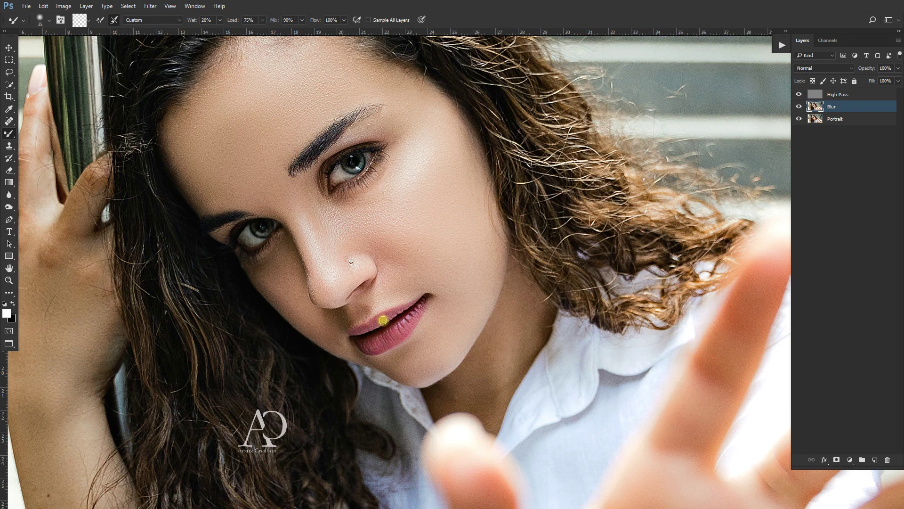
left_click_drag(388, 315, 369, 326)
left_click_drag(359, 330, 367, 329)
left_click_drag(398, 309, 406, 307)
left_click_drag(421, 305, 420, 308)
mouse_move(384, 334)
left_mouse_down()
mouse_move(375, 339)
mouse_move(394, 334)
left_mouse_up()
left_click_drag(419, 308, 424, 300)
- Toggle the Blur layer's visibility to compare before and after smoothing
left_click(798, 107)
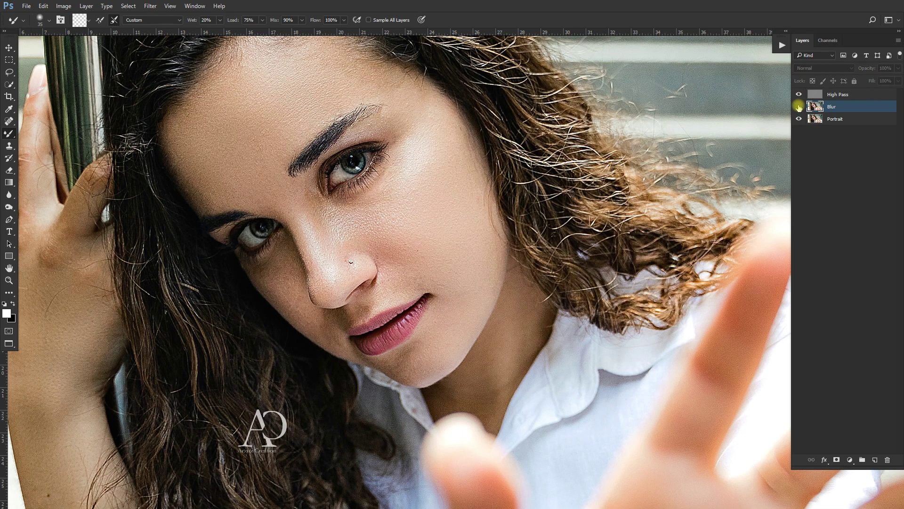
left_click(798, 107)
left_click(798, 107)
left_click(799, 106)
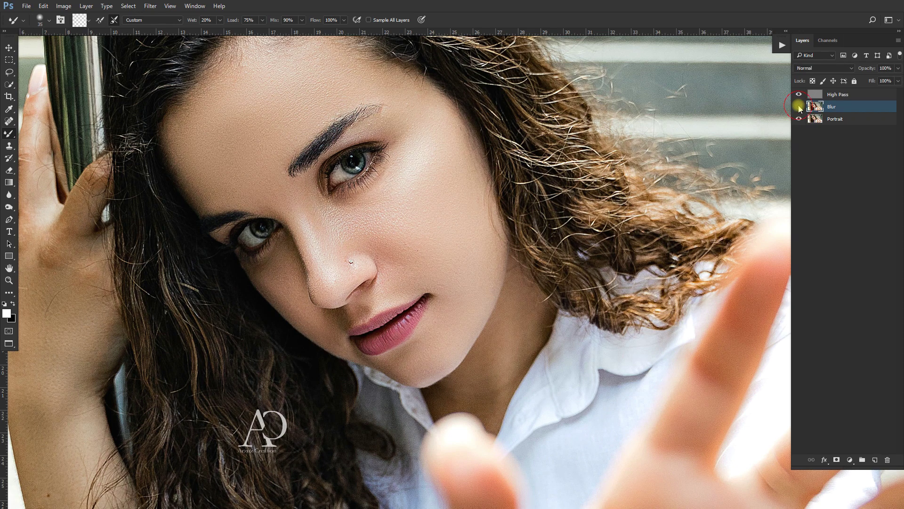
left_click(798, 107)
- Zoom in, enlarge the brush and smooth the neck skin, then zoom back out
scroll(521, 329, "up", 1)
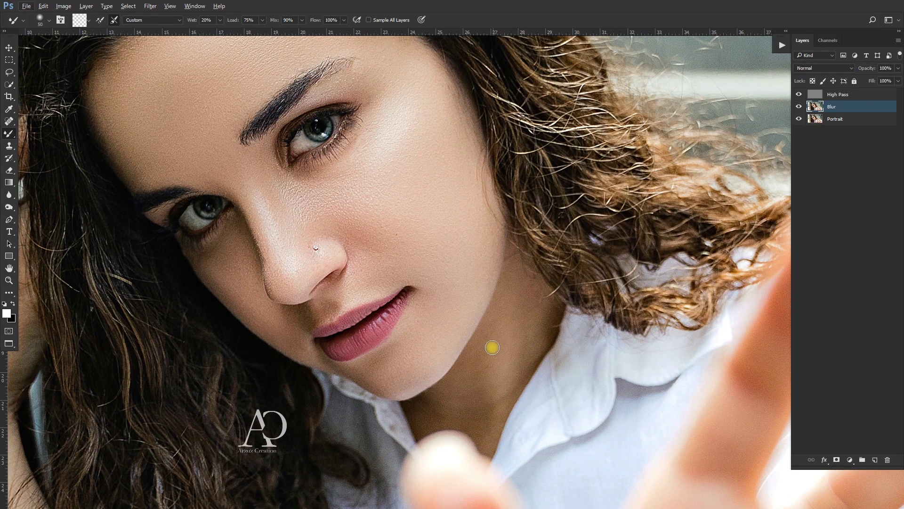
key("bracketright")
key("bracketright")
key("bracketright")
left_click_drag(445, 391, 490, 384)
left_click_drag(490, 384, 508, 379)
left_click_drag(518, 311, 524, 359)
scroll(507, 317, "down", 2)
scroll(507, 316, "down", 1)
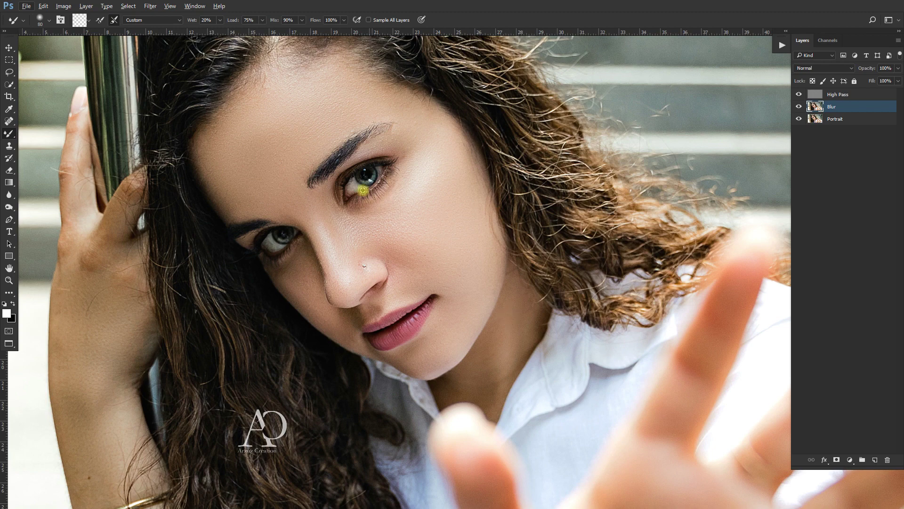
- Add a new top layer and fill it with the merged image via Apply Image
left_click(859, 95)
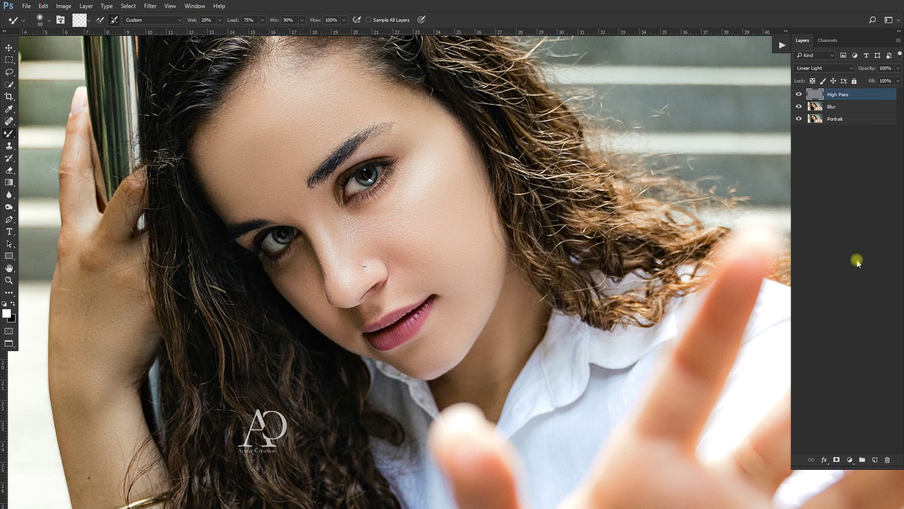
left_click(874, 459)
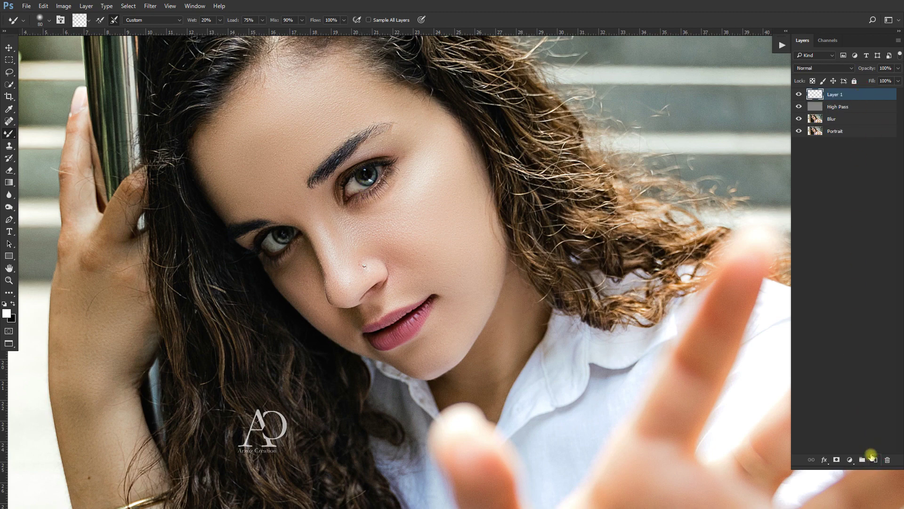
left_click(50, 9)
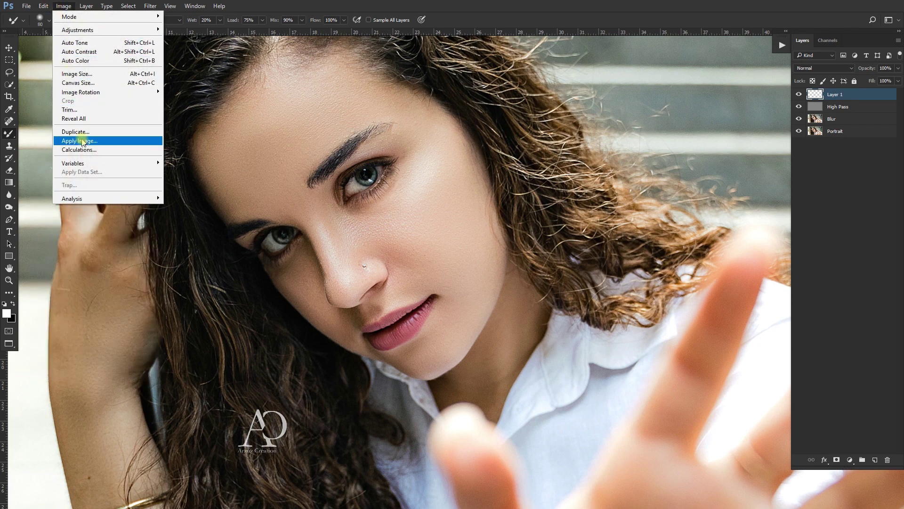
left_click(121, 140)
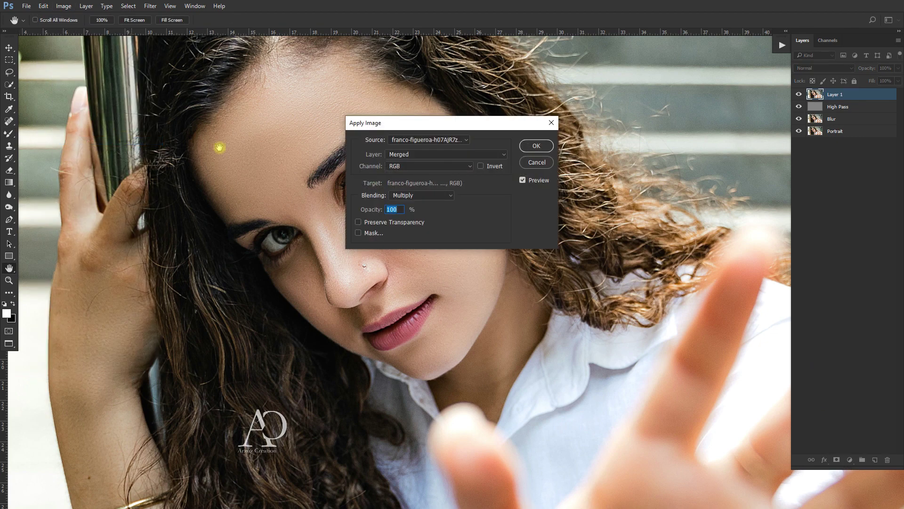
left_click(535, 146)
key("b")
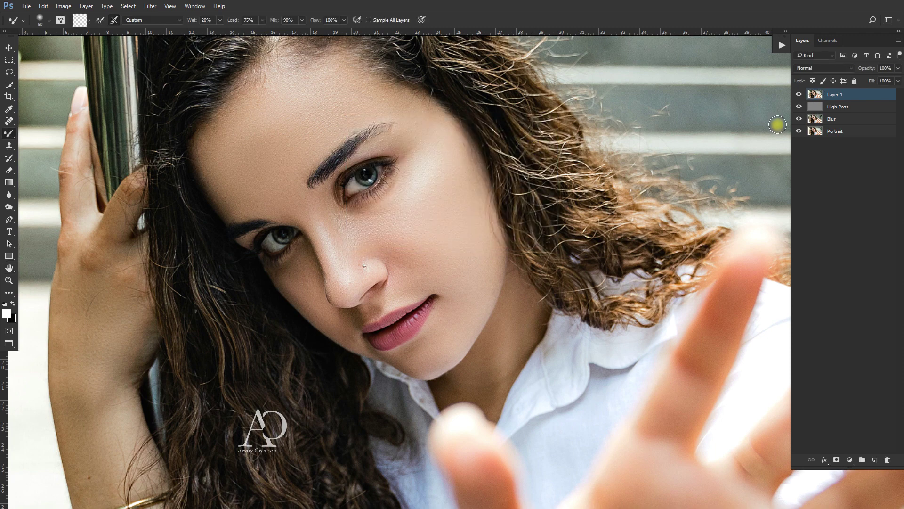
- Name the merged layer Model, duplicate it, and start naming the copy Eye Color
double_click(836, 95)
type("Model")
left_click(840, 96)
left_click_drag(868, 94, 875, 459)
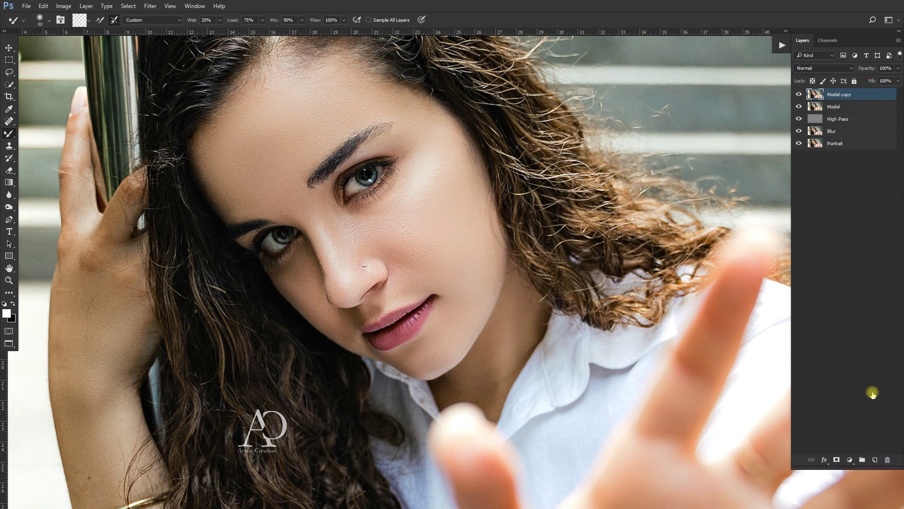
double_click(847, 94)
type("Eye")
type(" Color")
- Finish naming the copy Eye Color and switch to the regular Brush tool
left_click(846, 96)
right_click(9, 133)
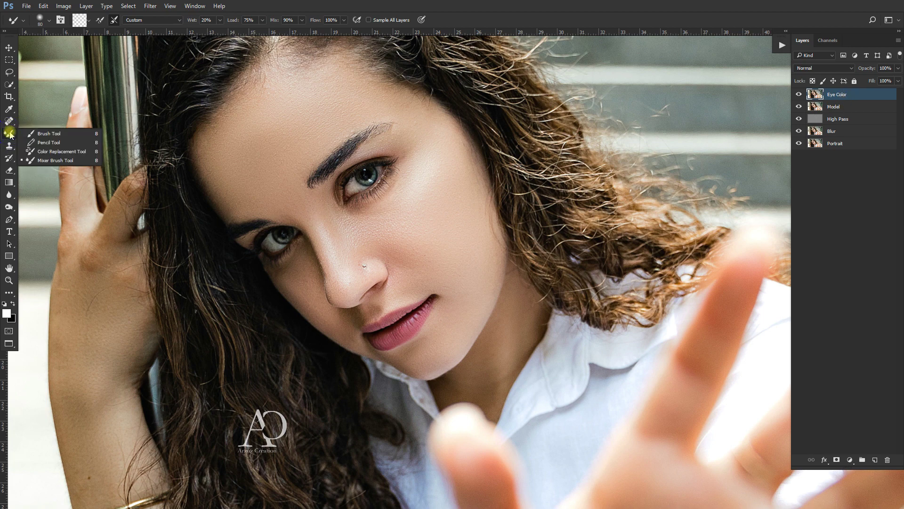
left_click(46, 136)
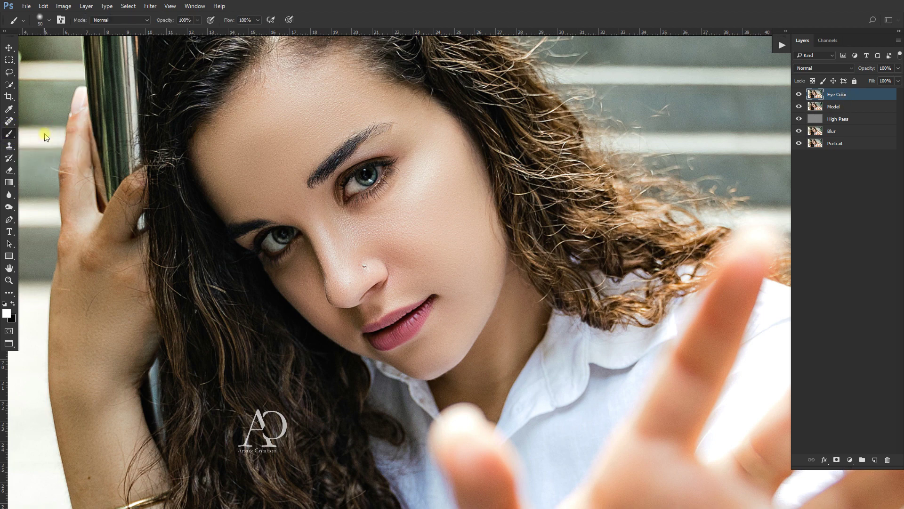
scroll(346, 160, "up", 1)
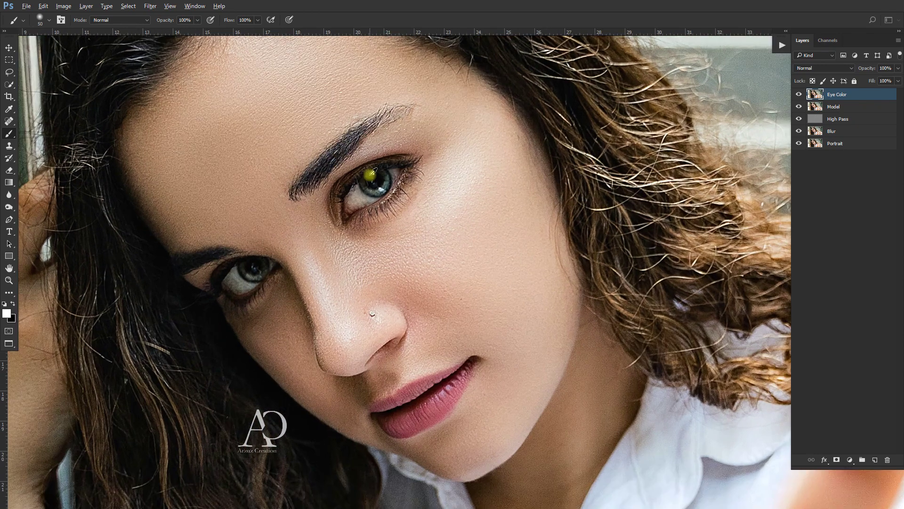
scroll(372, 172, "up", 1)
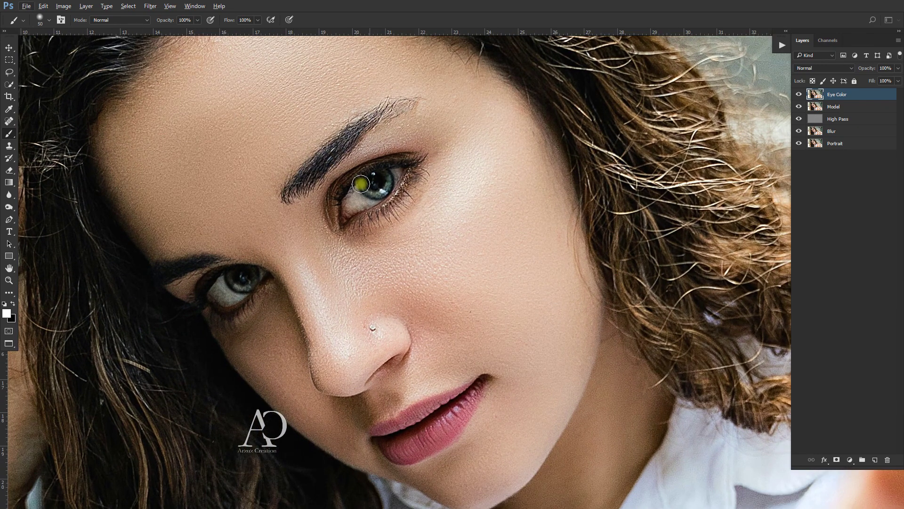
- Set the foreground colour to a bright sky blue
left_click(7, 312)
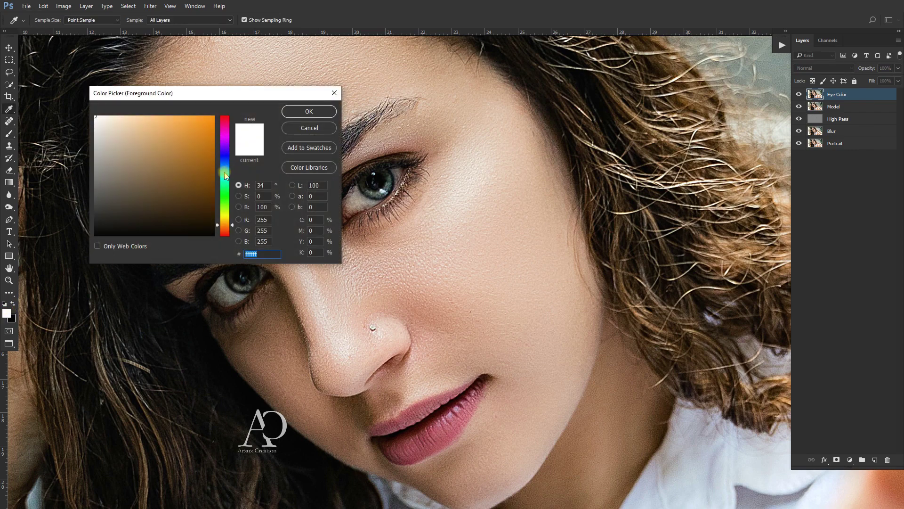
left_click_drag(225, 176, 225, 170)
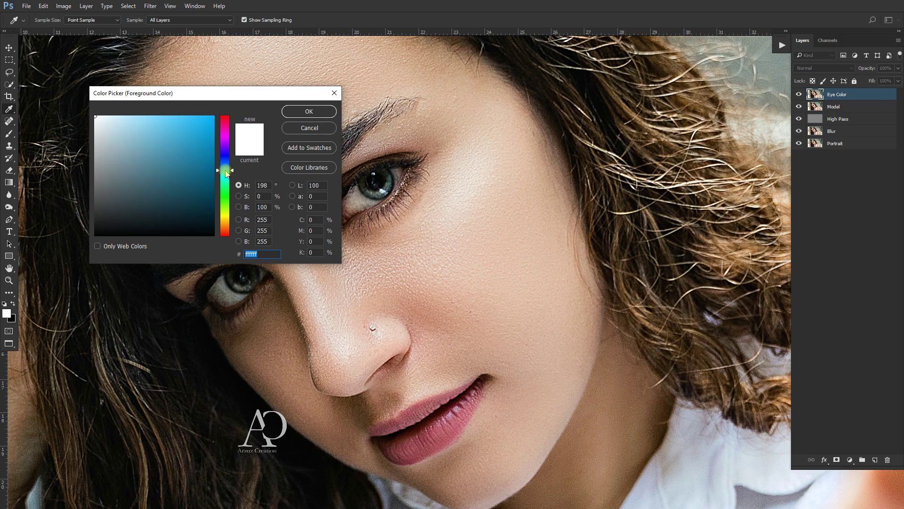
left_click(203, 121)
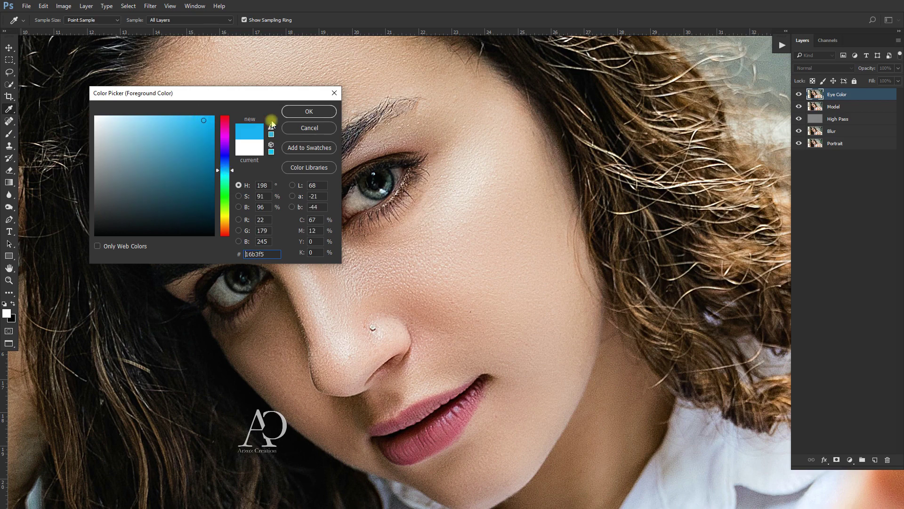
left_click(297, 111)
key("b")
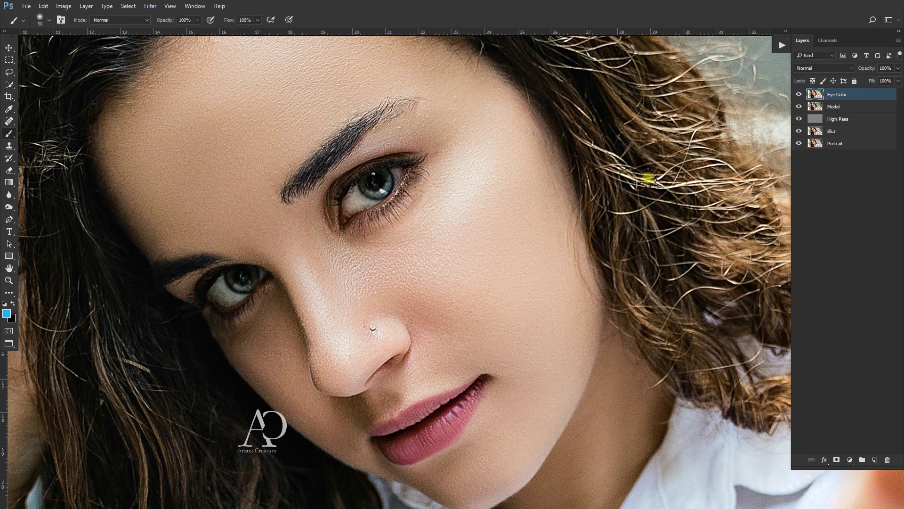
- Add a new empty layer above Eye Color for the blue iris paint, blended as Soft Light
left_click_drag(868, 68, 848, 67)
left_click(874, 459)
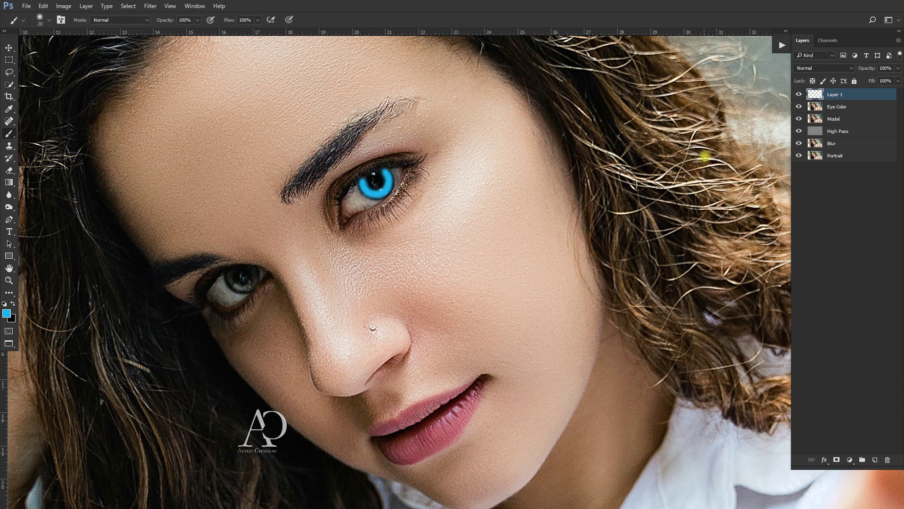
left_click(813, 69)
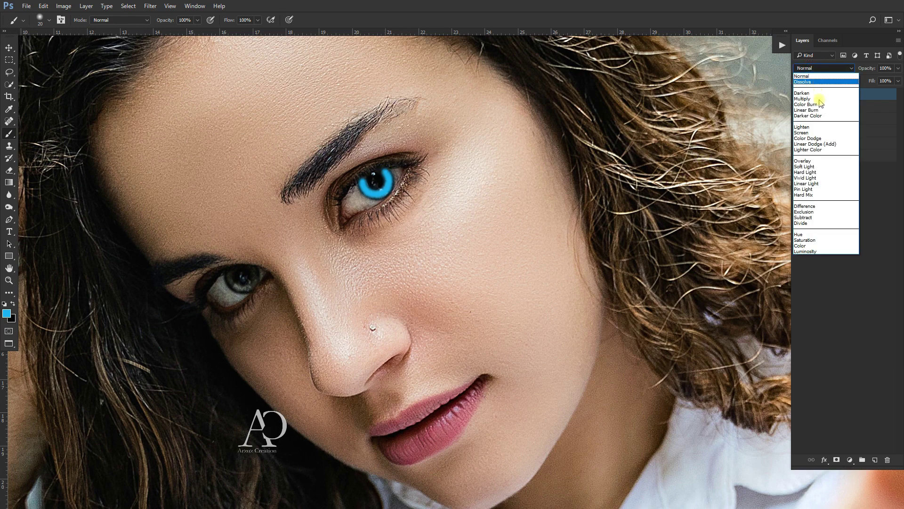
left_click(817, 166)
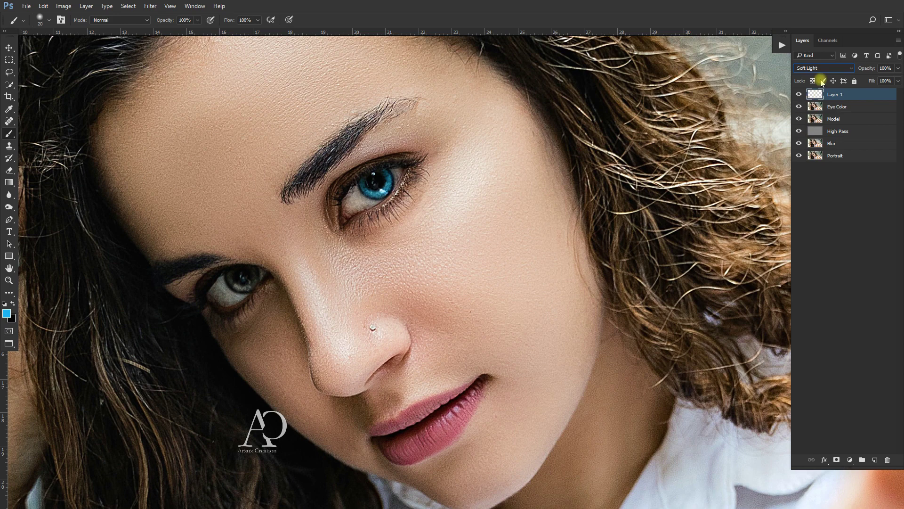
- Cycle through blend modes on the iris layer, then set it back to Soft Light
scroll(821, 71, "down", 1)
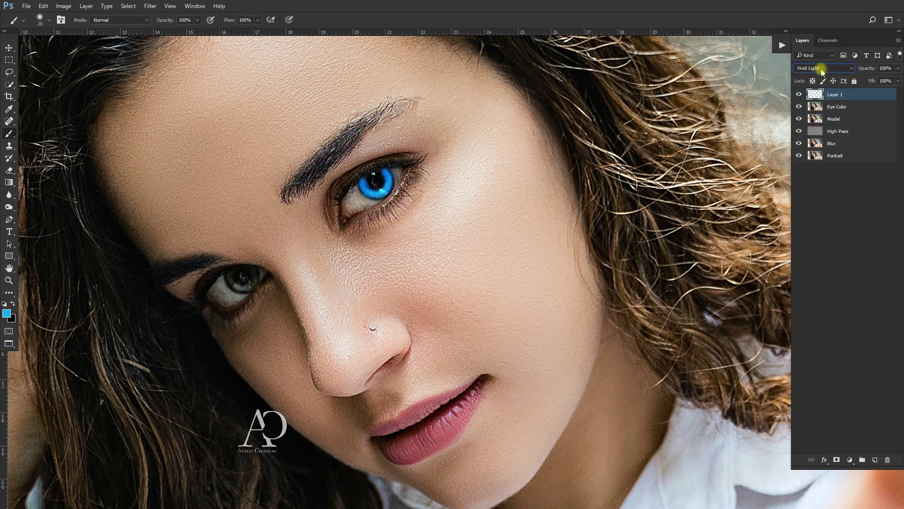
scroll(822, 70, "down", 1)
scroll(822, 71, "down", 1)
scroll(820, 71, "down", 1)
scroll(820, 70, "down", 1)
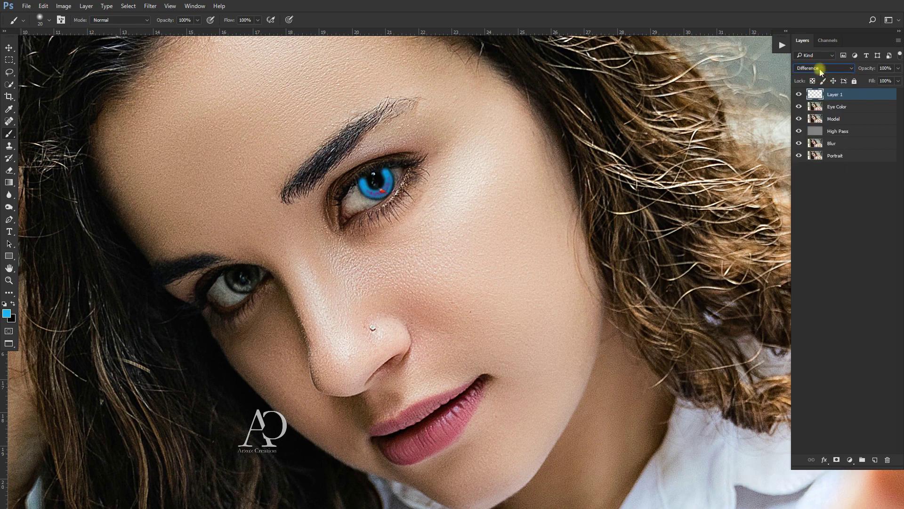
scroll(819, 71, "down", 1)
scroll(820, 70, "down", 1)
scroll(820, 71, "down", 1)
scroll(820, 71, "up", 1)
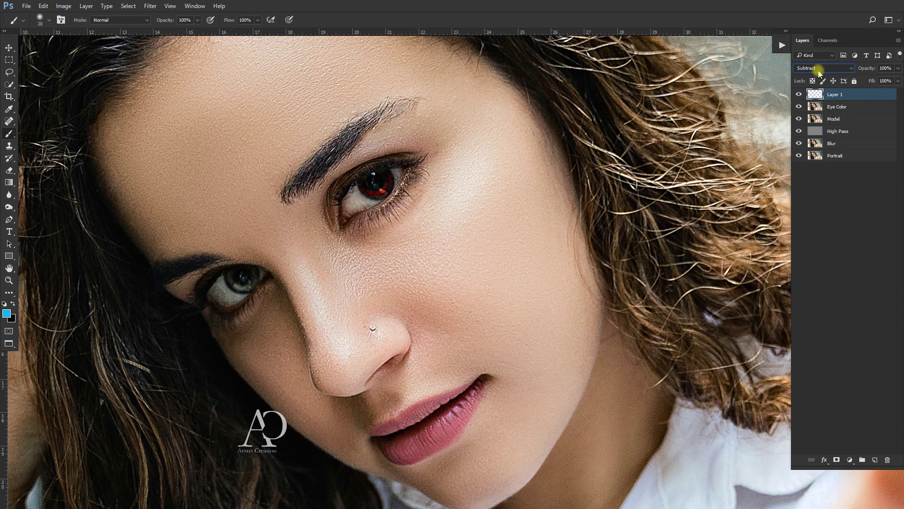
left_click(819, 71)
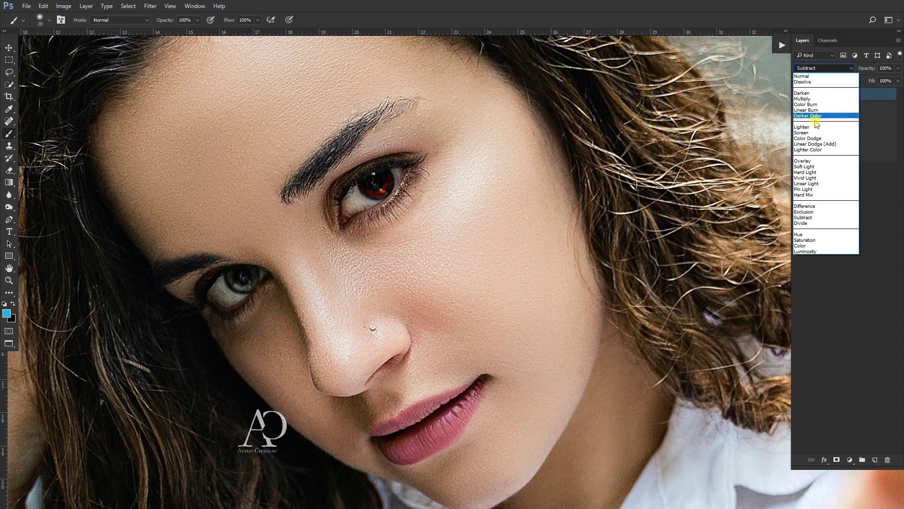
left_click(806, 166)
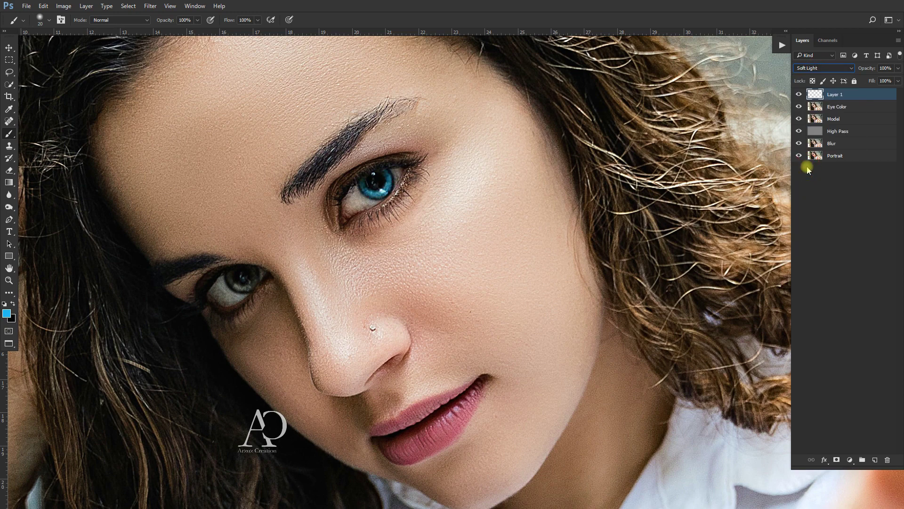
- Lower Layer 1's opacity and touch up the blue paint over the first iris
left_click_drag(864, 69, 855, 69)
left_click_drag(851, 69, 851, 68)
left_click_drag(253, 301, 231, 276)
- Paint the lower-left iris blue on Layer 2, blended Soft Light at 69% opacity
left_click(875, 459)
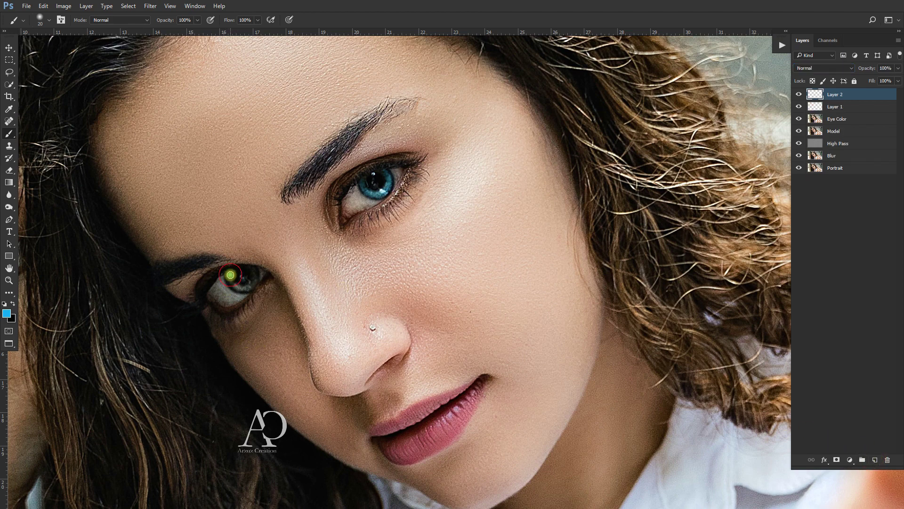
mouse_move(230, 275)
left_mouse_down()
mouse_move(248, 287)
mouse_move(253, 278)
left_mouse_up()
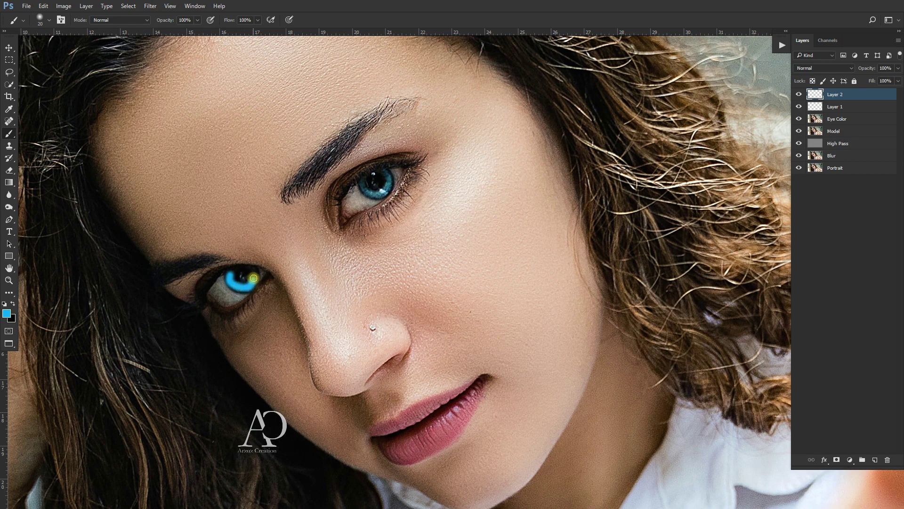
left_click(833, 68)
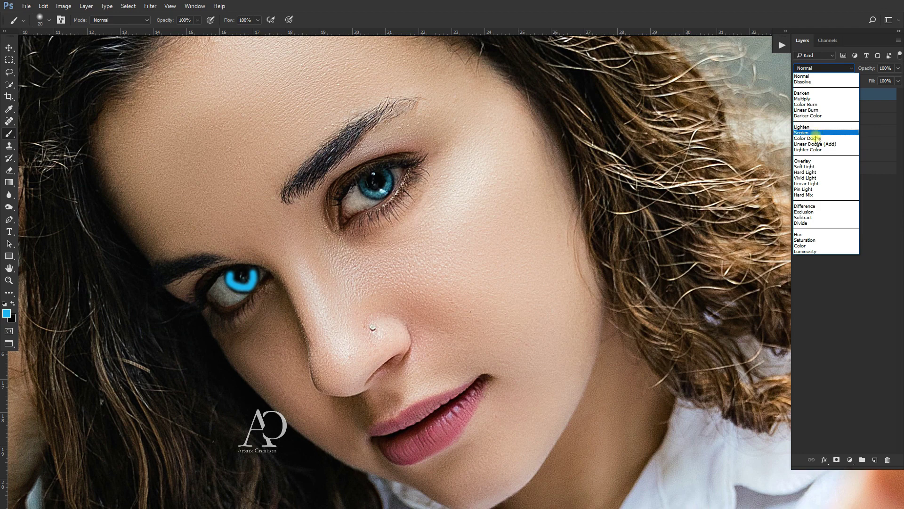
left_click(813, 167)
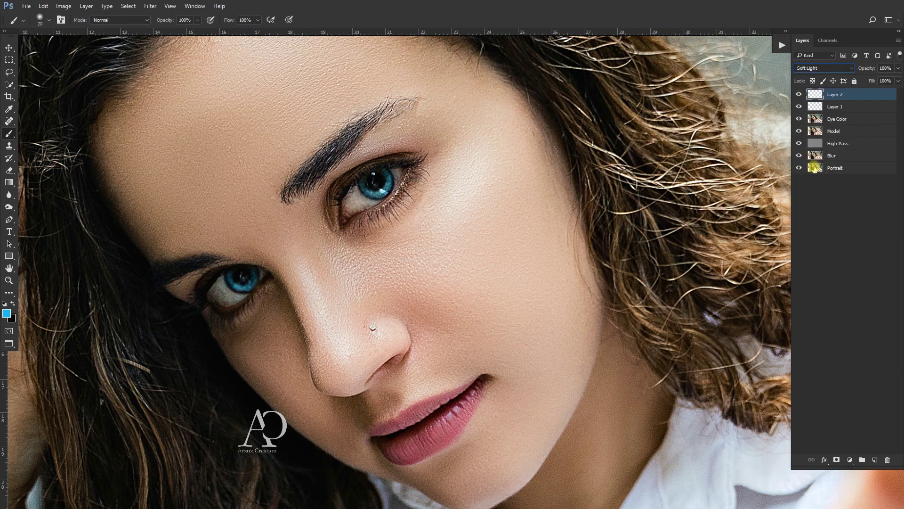
left_click_drag(865, 69, 854, 69)
- Group the retouch layers from Layer 2 to Blur and name the group 'End Work'
left_click(850, 156, "shift")
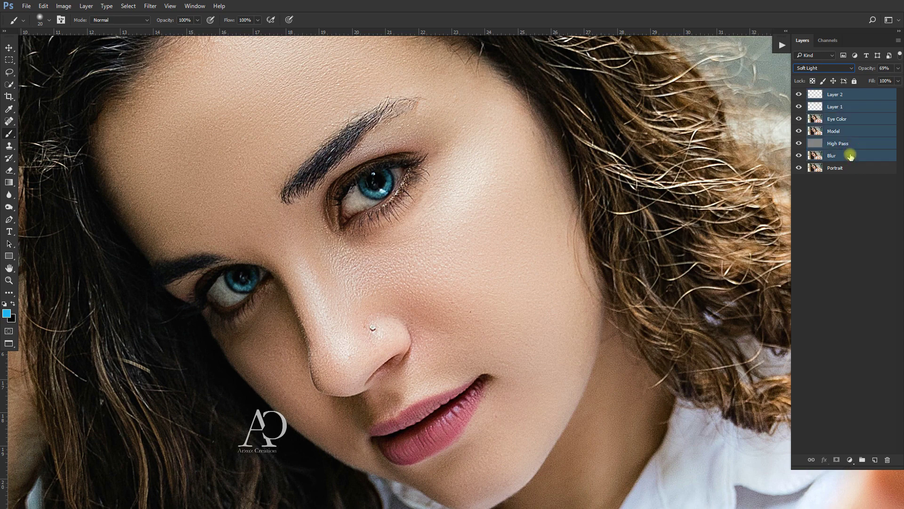
key("ctrl+g")
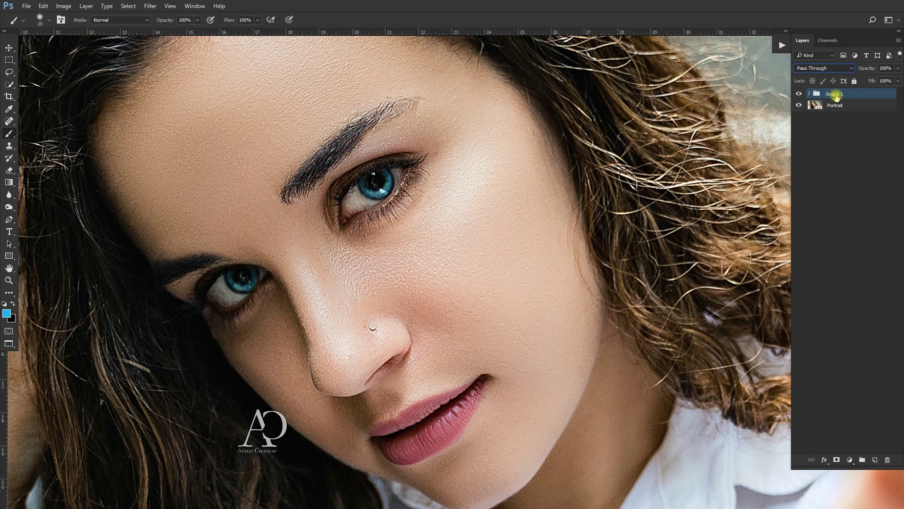
double_click(835, 94)
type("End M")
- Put the original Portrait layer into its own collapsed group
left_click(841, 106)
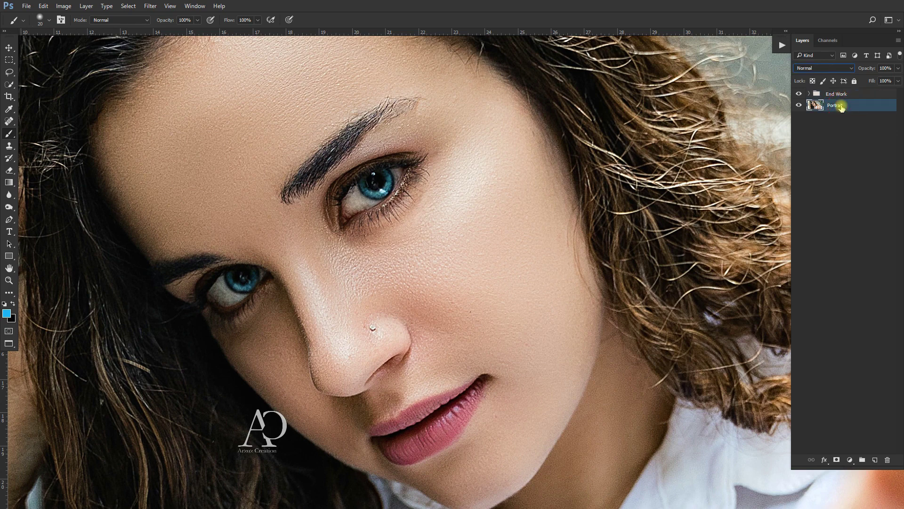
key("ctrl+g")
left_click(809, 105)
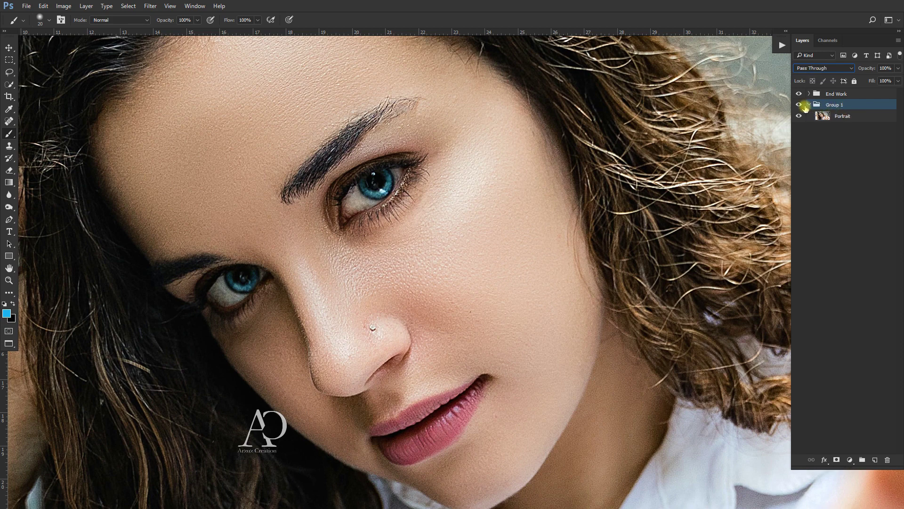
left_click(809, 105)
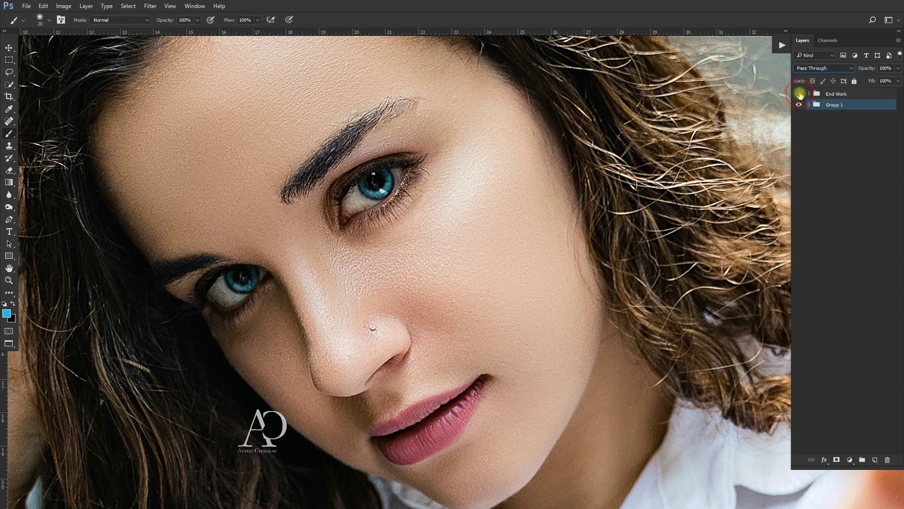
- Toggle the End Work group's visibility to compare with the original, leaving it visible
left_click(799, 94)
left_click(799, 94)
left_click(799, 93)
left_click(799, 94)
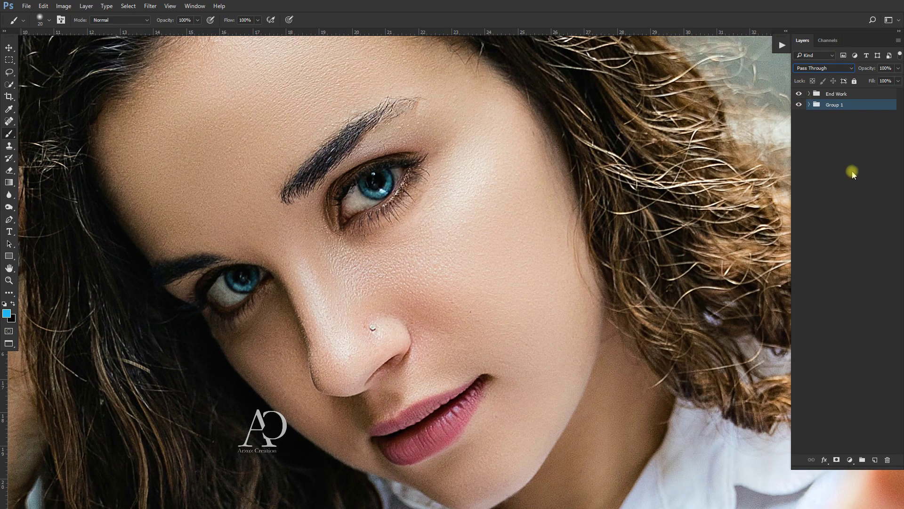